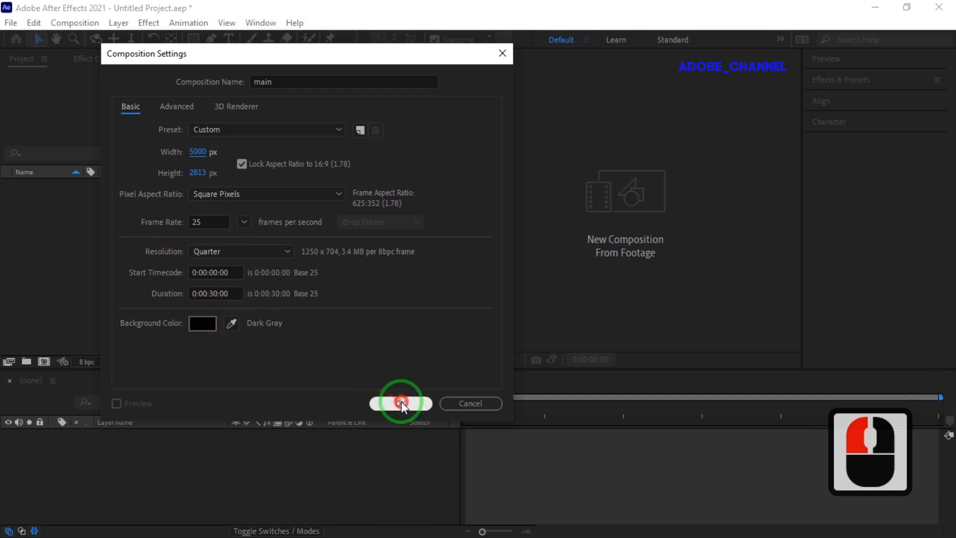
Step: Create a new solid layer named effects in the main composition
right_click(241, 457)
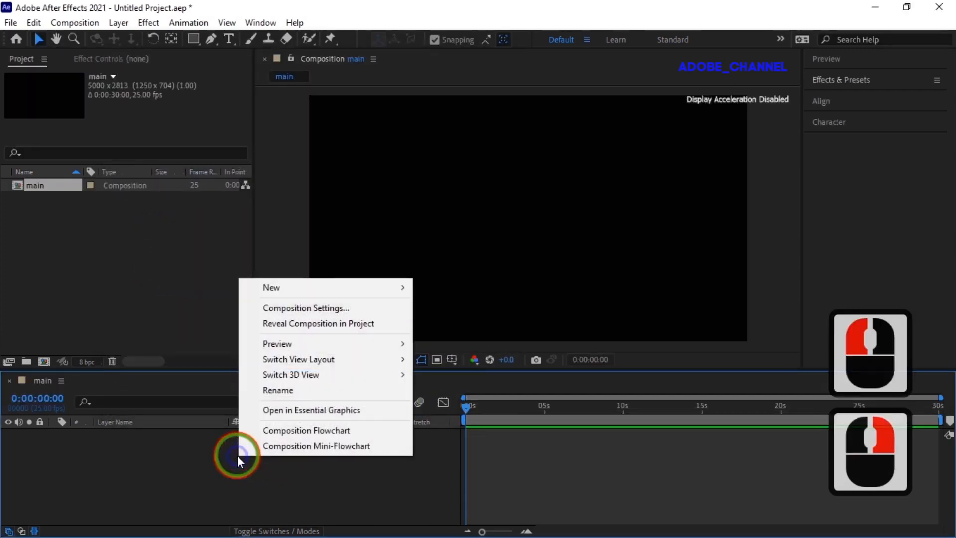
mouse_move(330, 285)
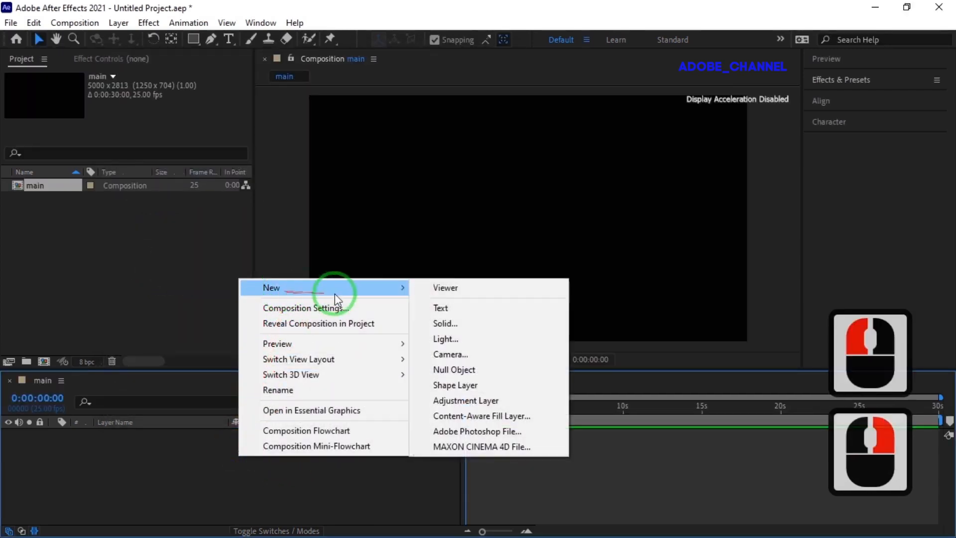
left_click(446, 324)
type("effects")
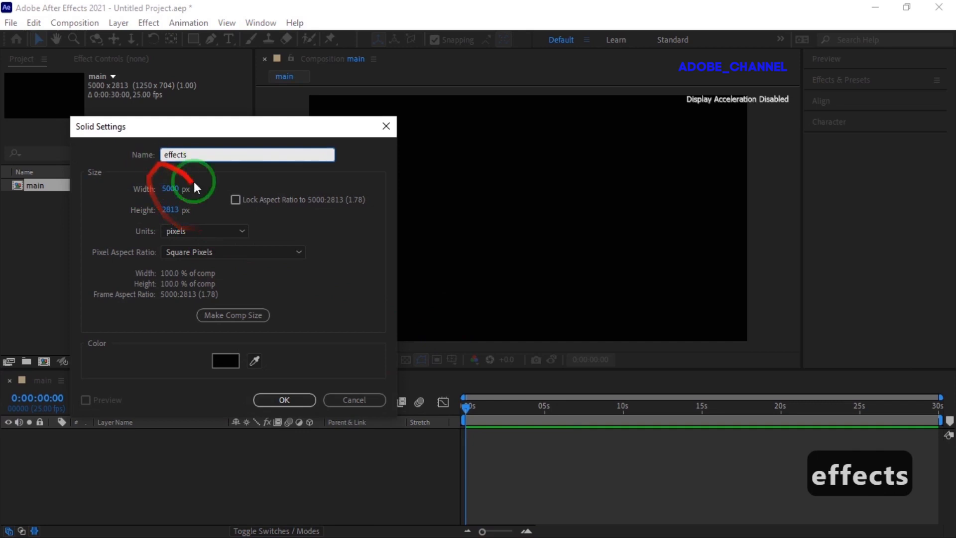
left_click(282, 399)
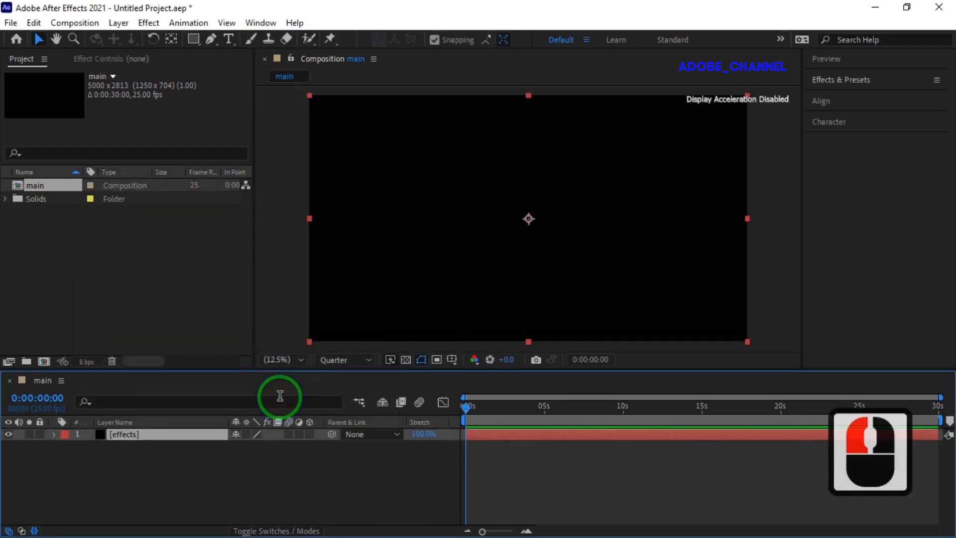
Step: Search the effects library for fractal and apply Fractal Noise to the effects layer
left_click(864, 81)
left_click(841, 99)
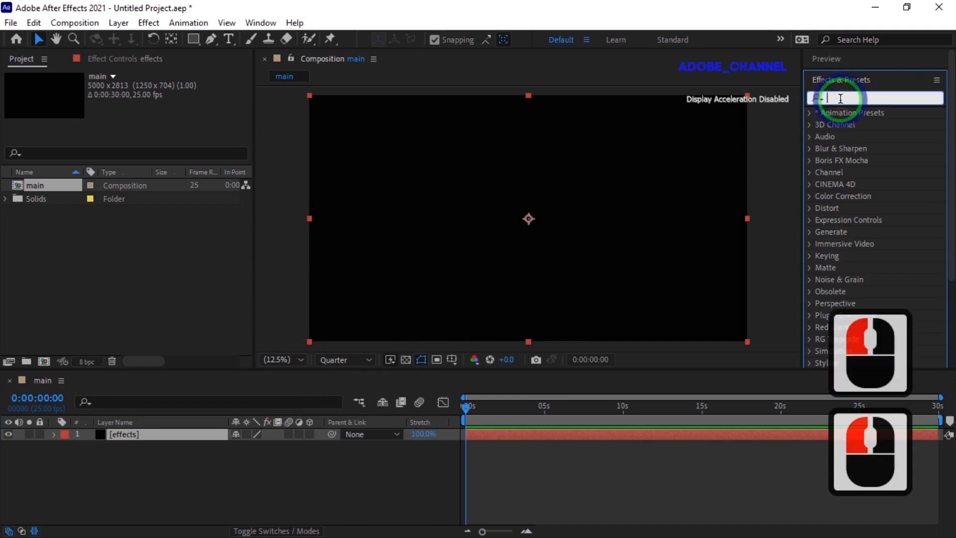
type("frac")
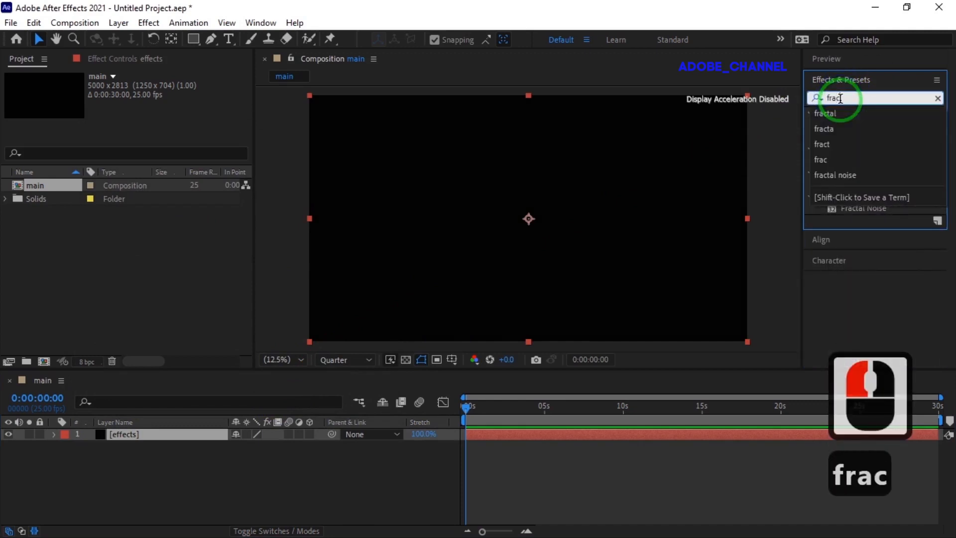
type("ta")
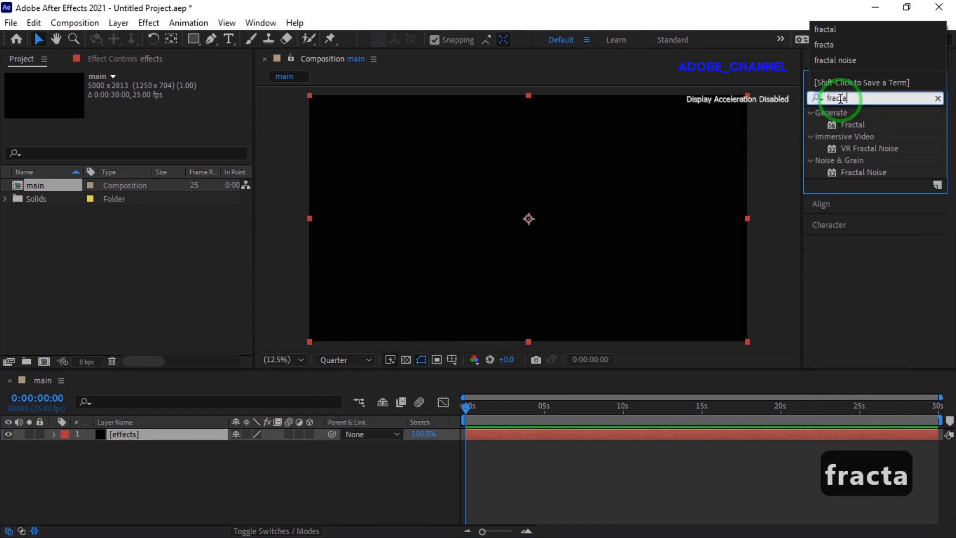
double_click(861, 171)
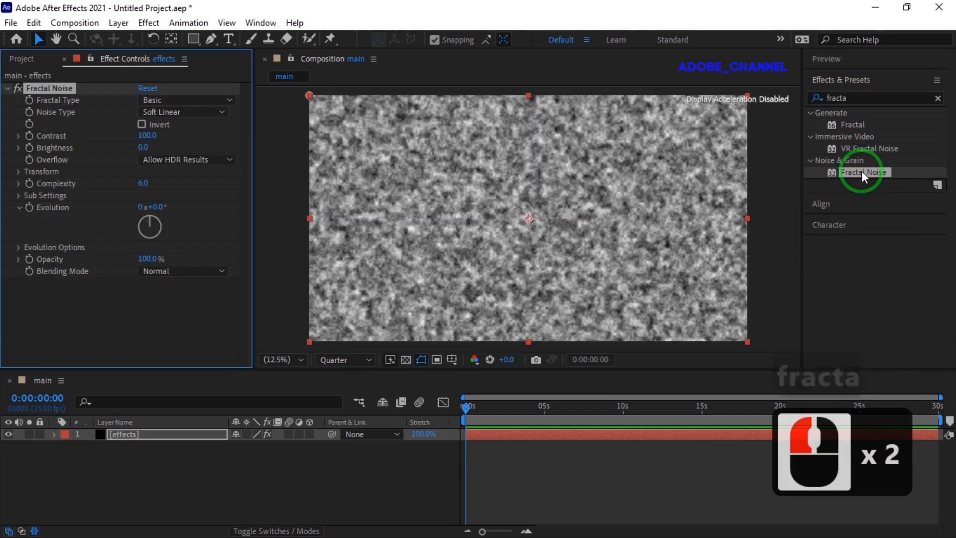
Step: Set the Fractal Noise Contrast to 165
left_click(144, 136)
type("165")
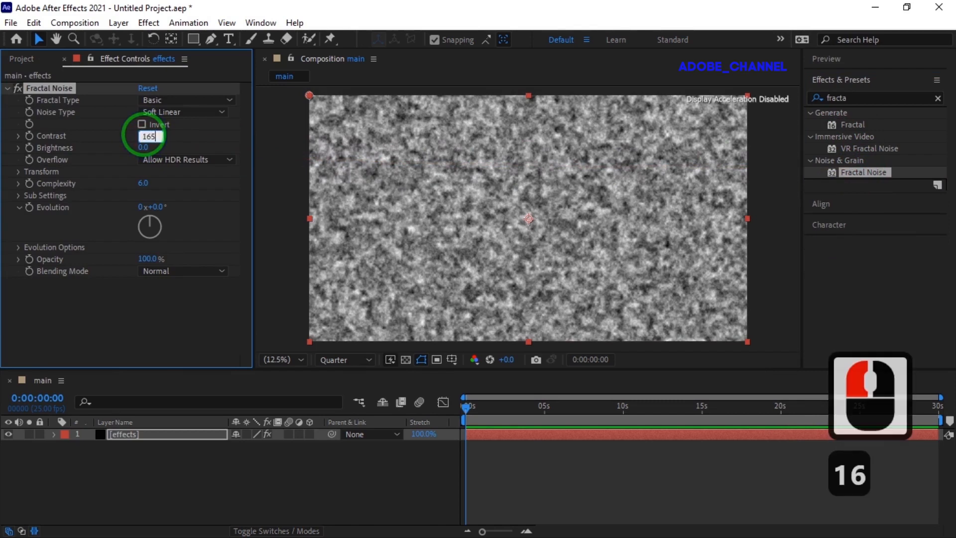
key("Return")
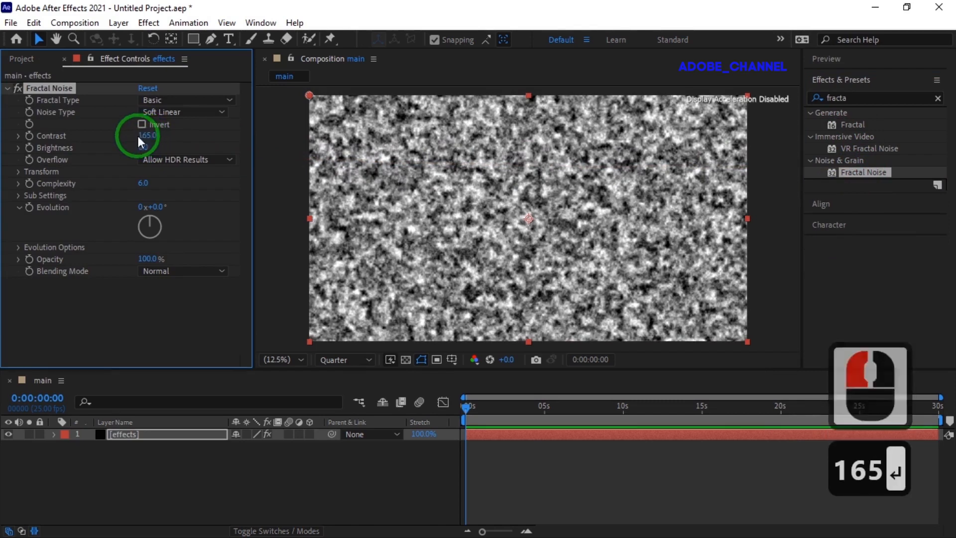
Step: Turn off Uniform Scaling in the Fractal Noise transform settings and set Scale Height to 10000
left_click(20, 171)
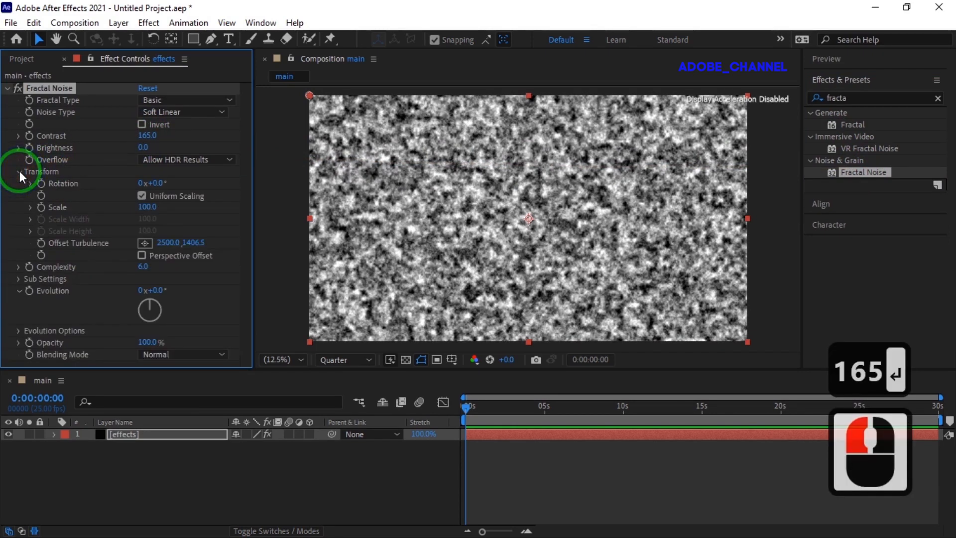
left_click(140, 195)
left_click(148, 249)
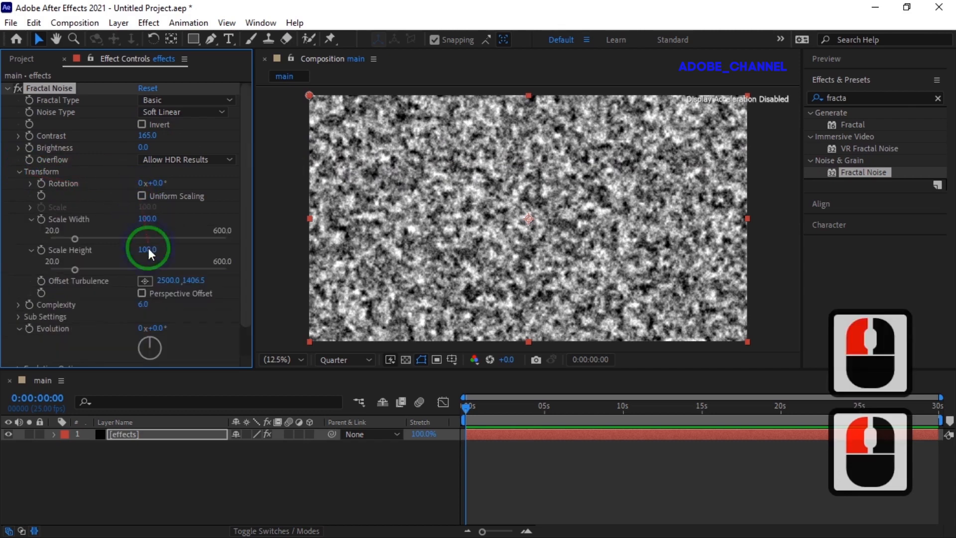
type("10000")
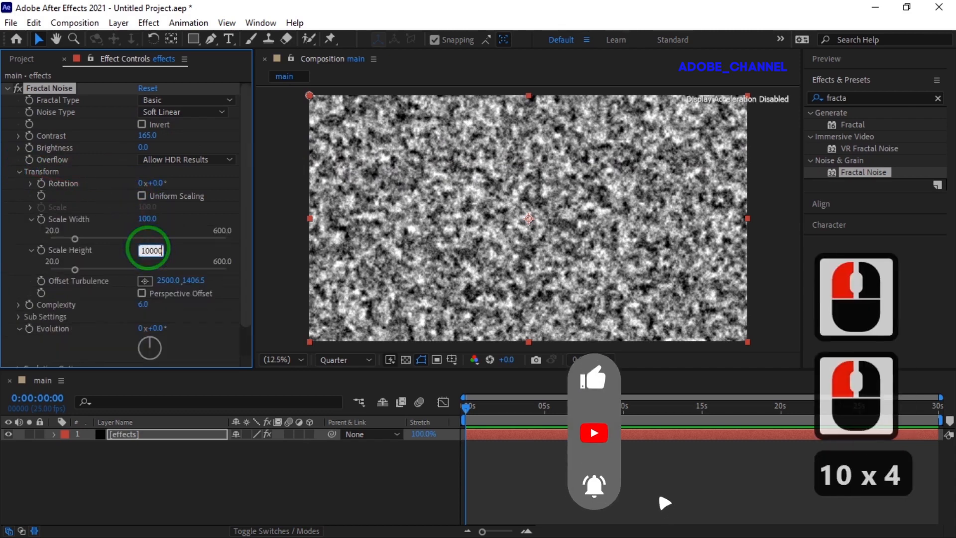
key("Return")
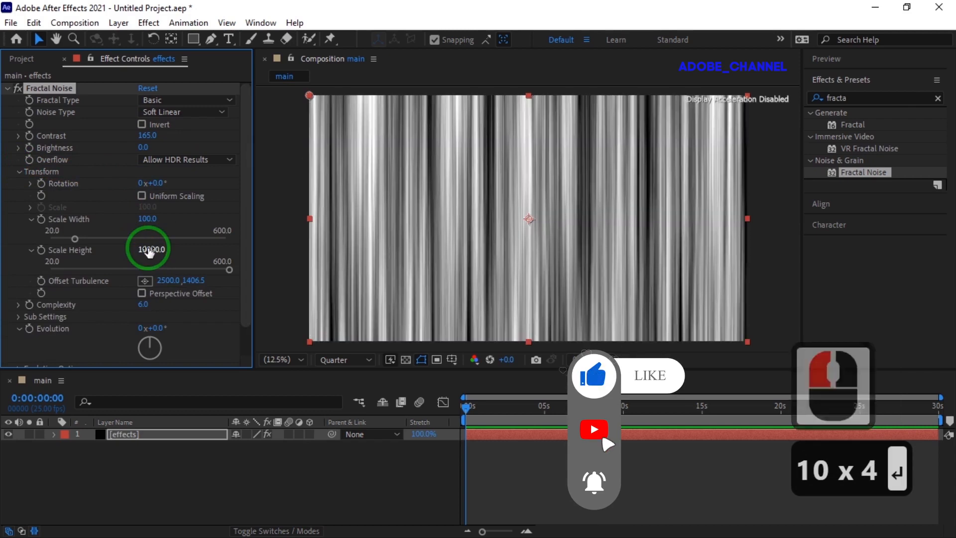
Step: Set the Fractal Noise Complexity to 20
left_click(144, 306)
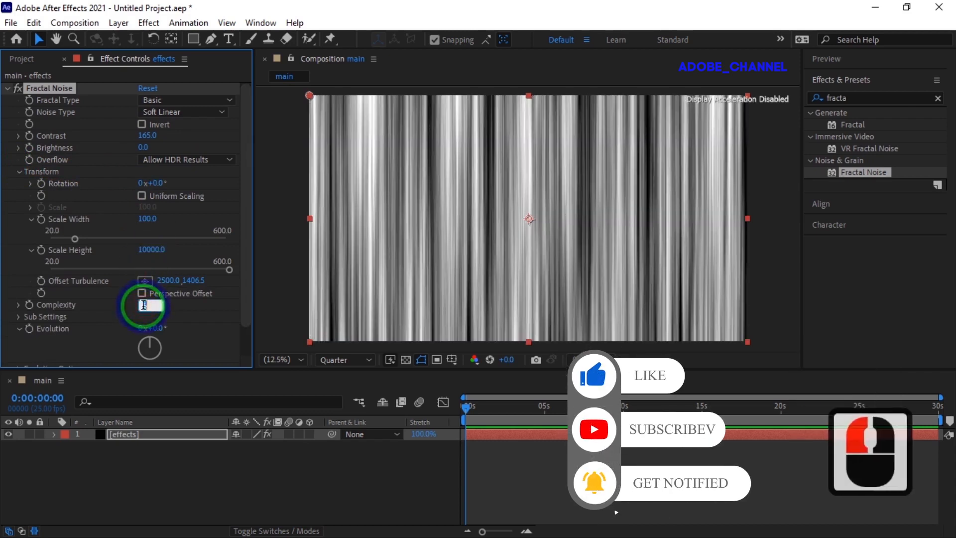
type("20")
key("Return")
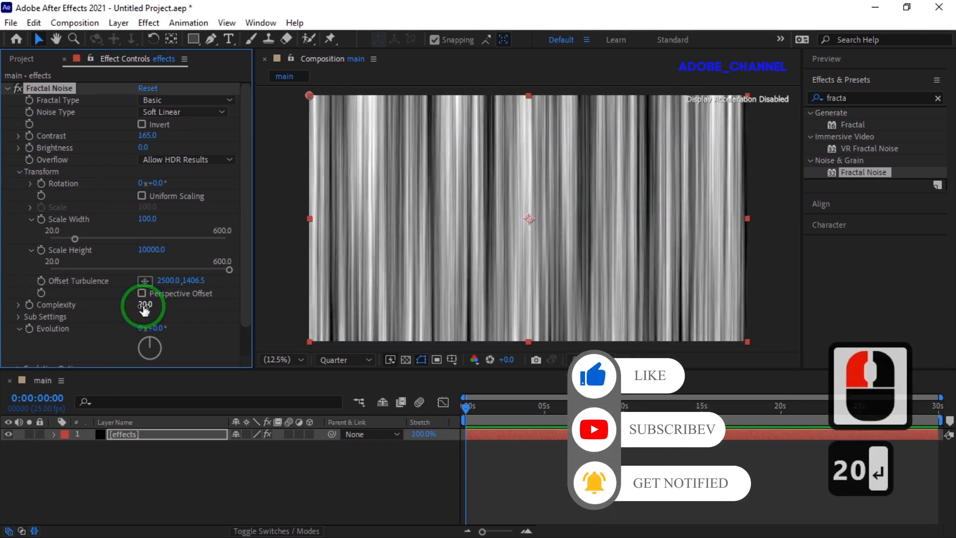
Step: Set the Fractal Noise sub settings: Sub Influence 25%, Sub Scaling 10, and Sub Rotation 300 degrees
left_click(19, 317)
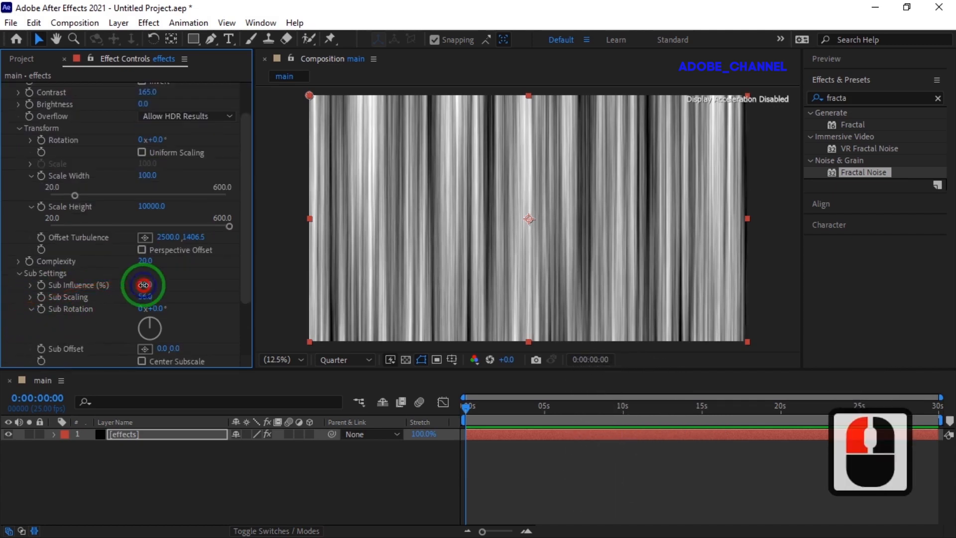
left_click(144, 285)
type("25")
key("Return")
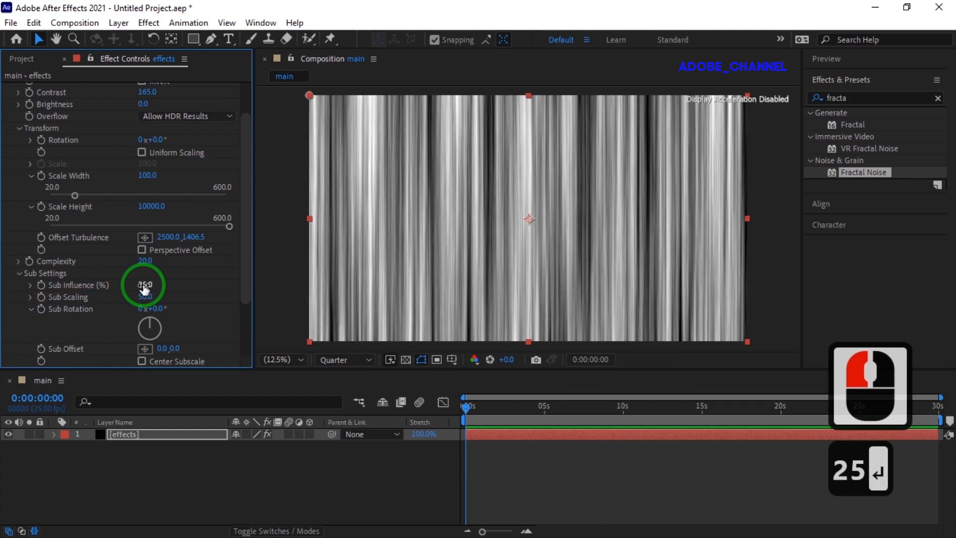
left_click(146, 296)
type("10")
key("Return")
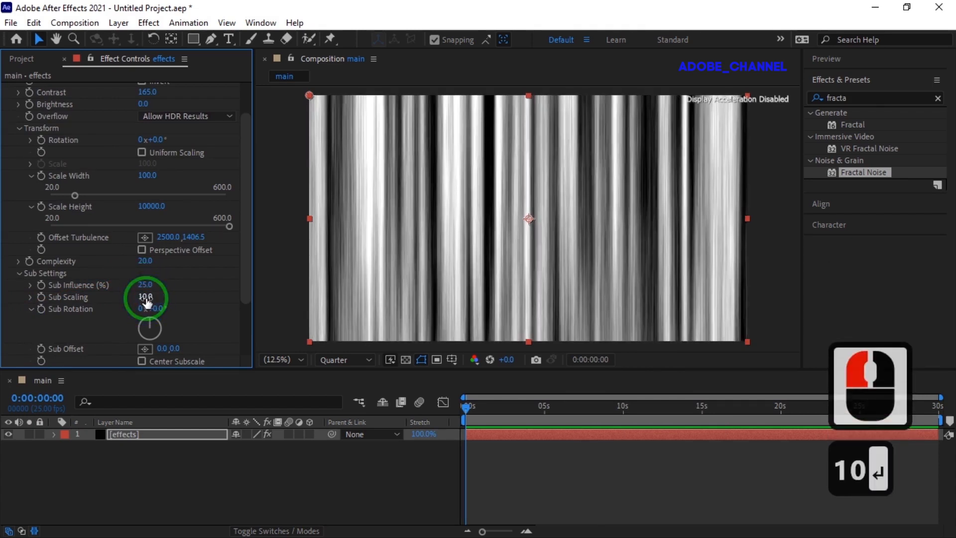
left_click(155, 309)
type("300")
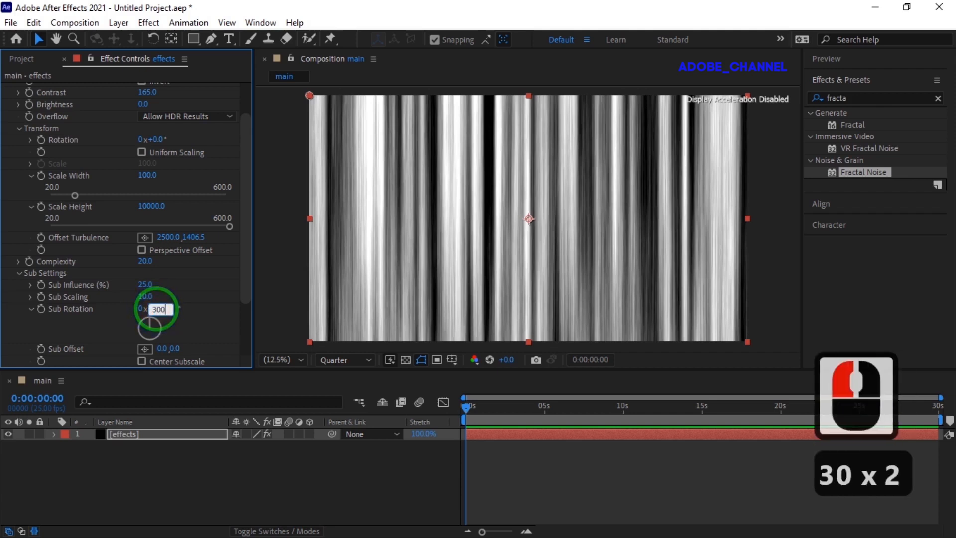
key("Return")
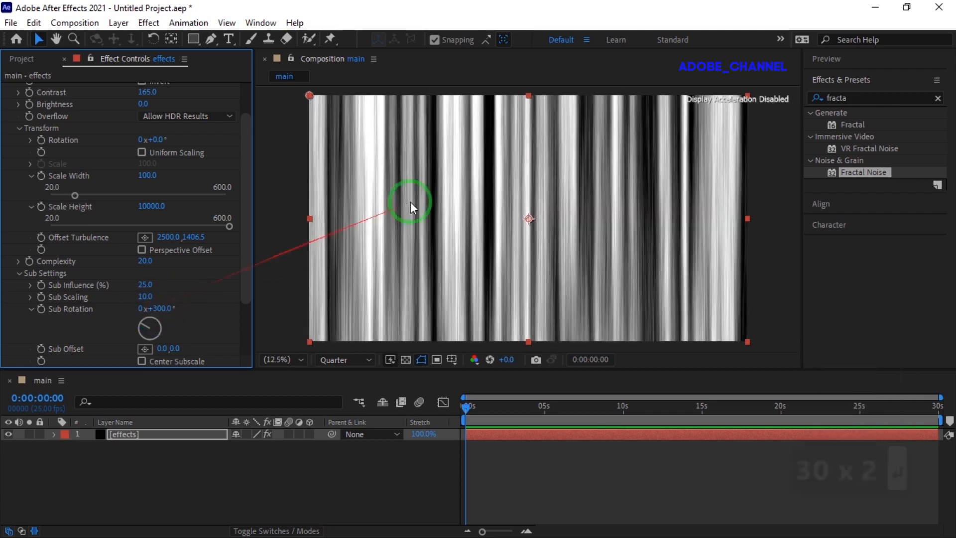
Step: Search the effects library for turbu and apply Turbulent Displace to the effects layer
left_click(854, 98)
double_click(827, 99)
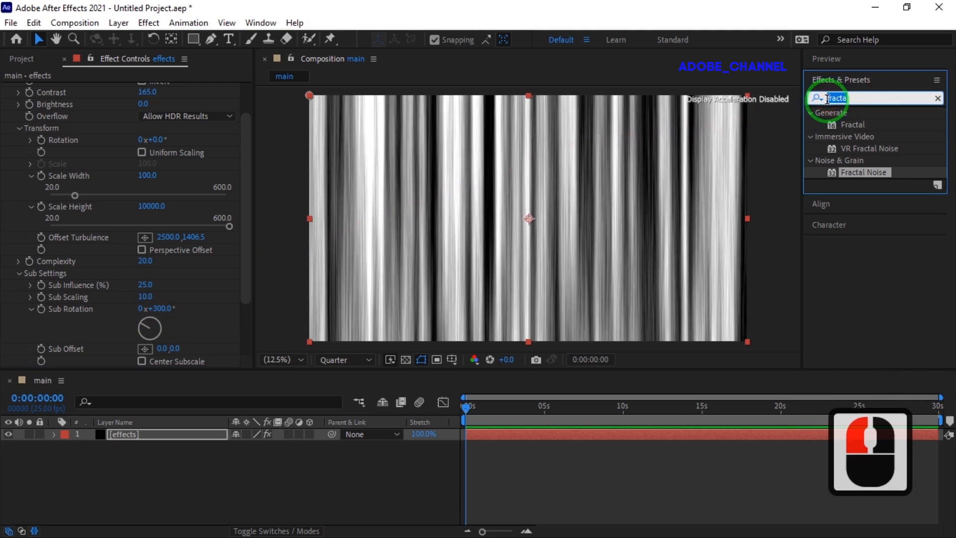
type("tur")
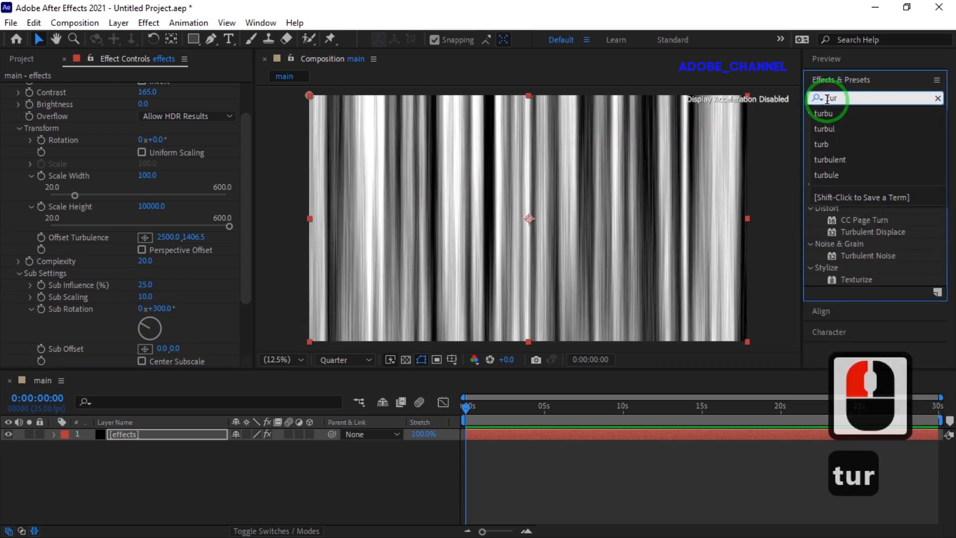
type("bu")
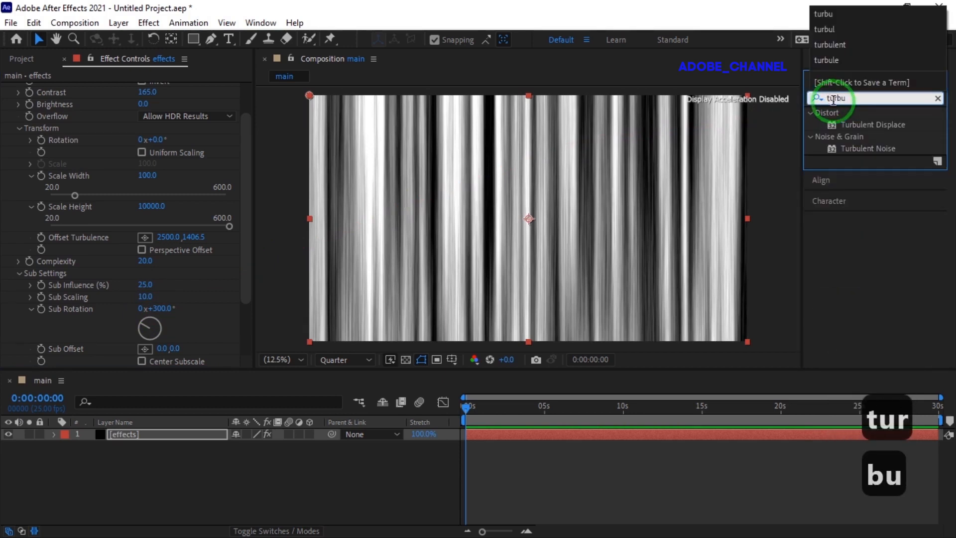
double_click(873, 124)
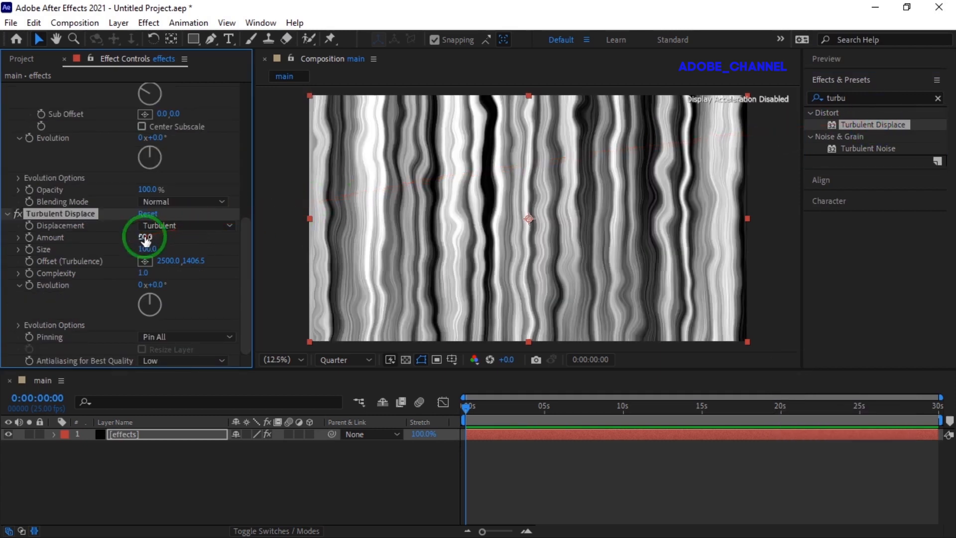
Step: Set the Turbulent Displace Amount to 215 and Size to 120
left_click(146, 237)
type("215")
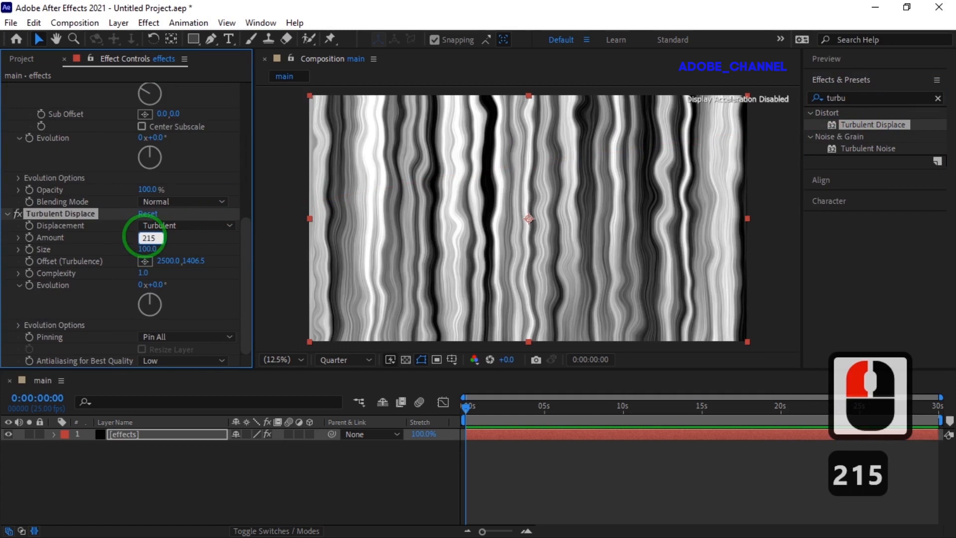
key("Return")
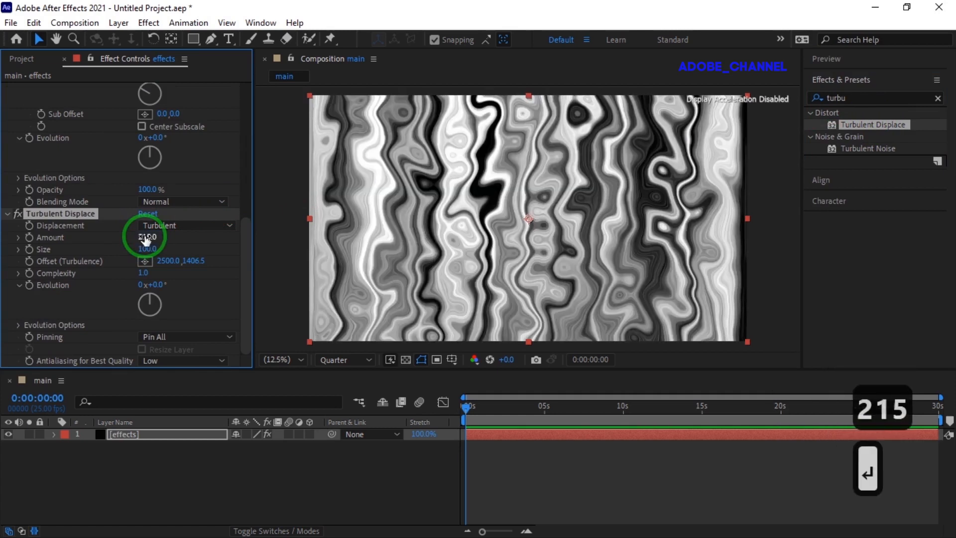
left_click(147, 248)
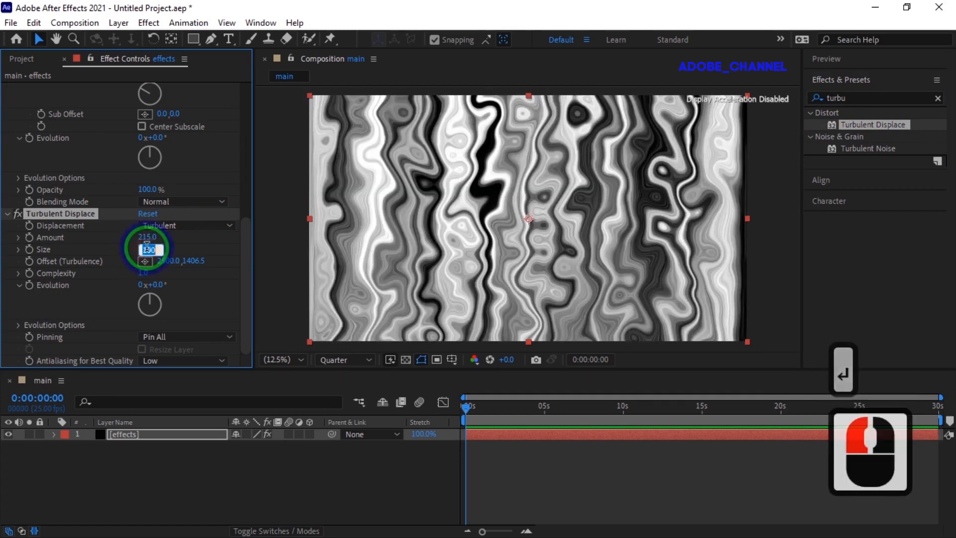
type("120")
key("Return")
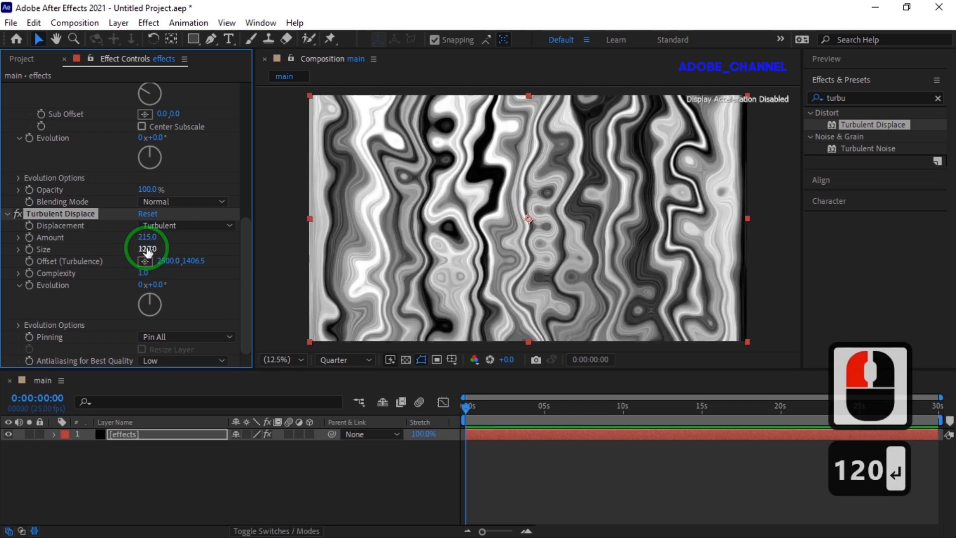
Step: Set the Turbulent Displace Complexity to 2.5
left_click(143, 273)
type("2.5")
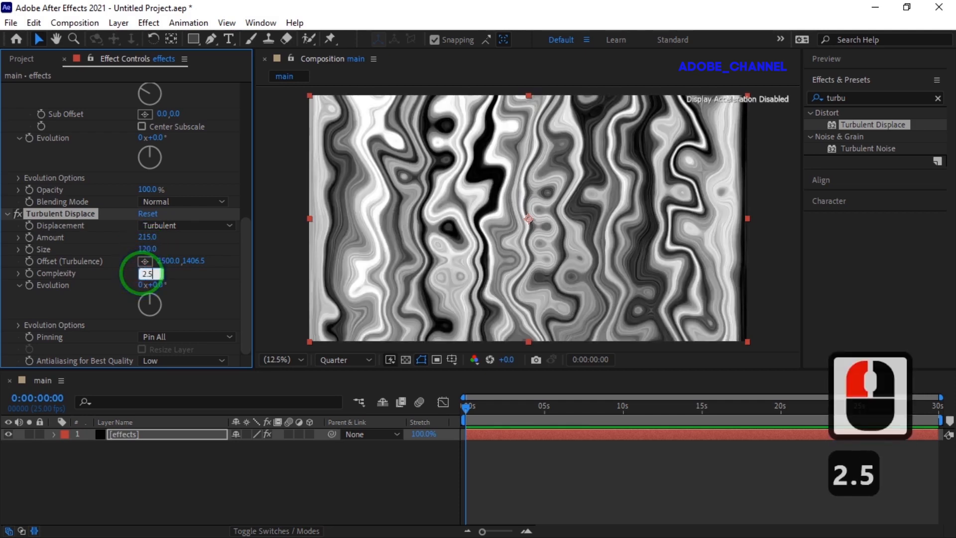
key("Return")
Step: Add the expression time*20 to the Turbulent Displace Evolution property
key("alt")
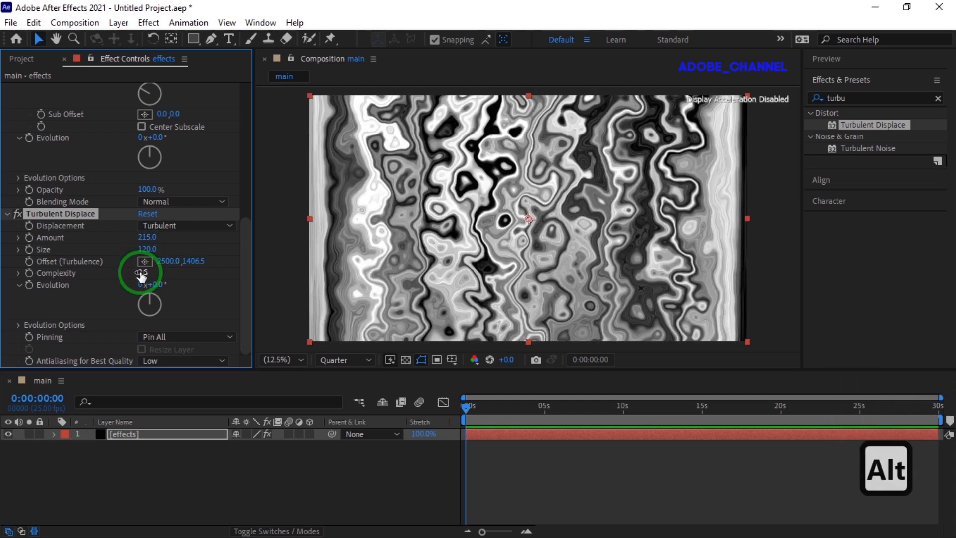
left_click(29, 285, "alt")
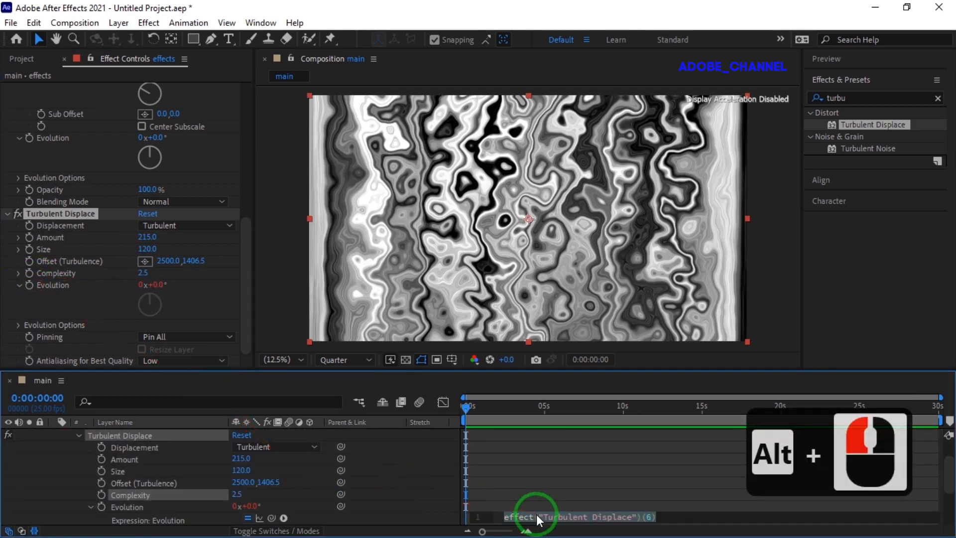
type("time")
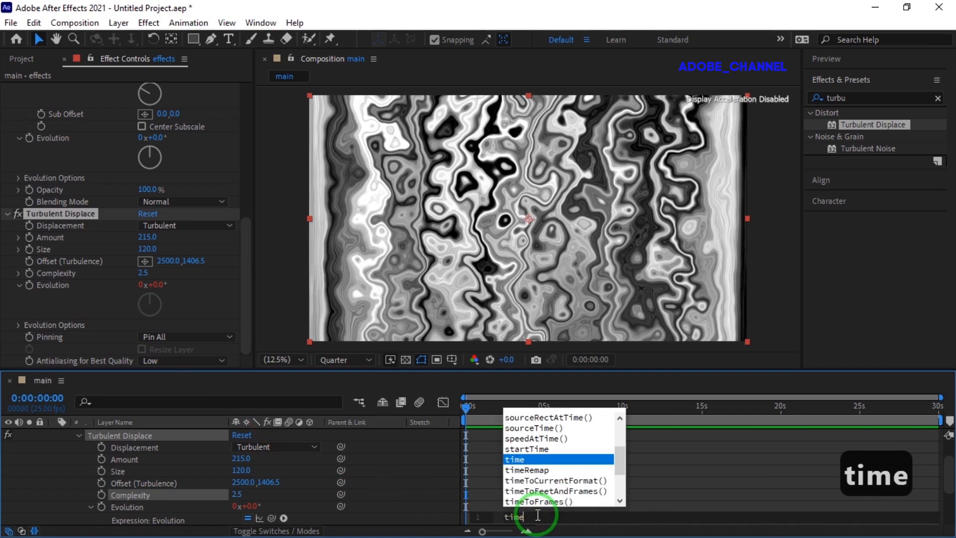
type("*20")
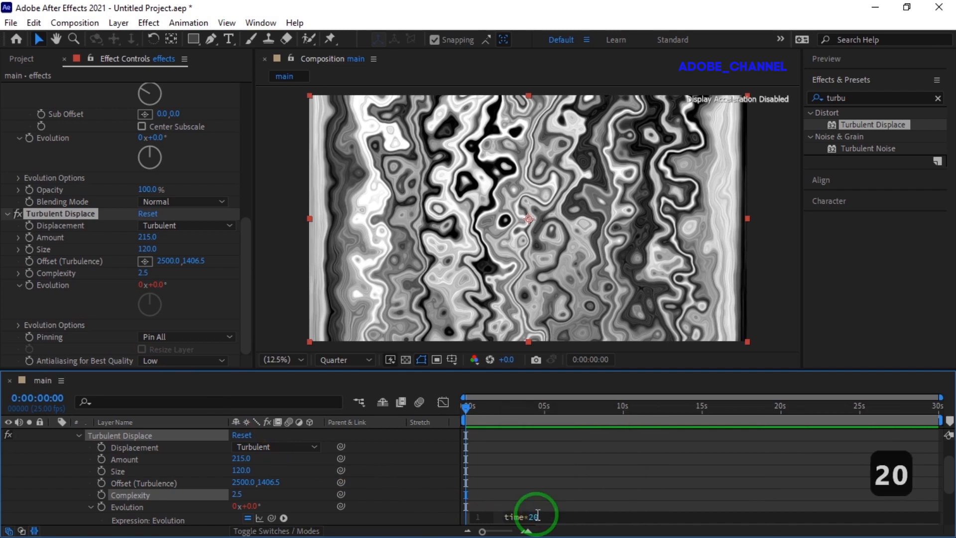
key("Return")
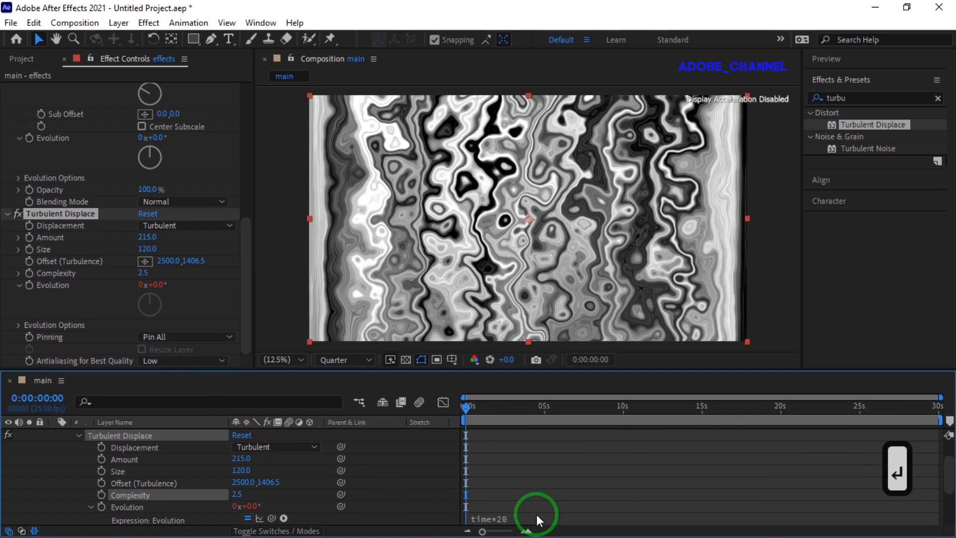
Step: Search the effects library for cc ton and apply CC Toner to the effects layer
double_click(54, 453)
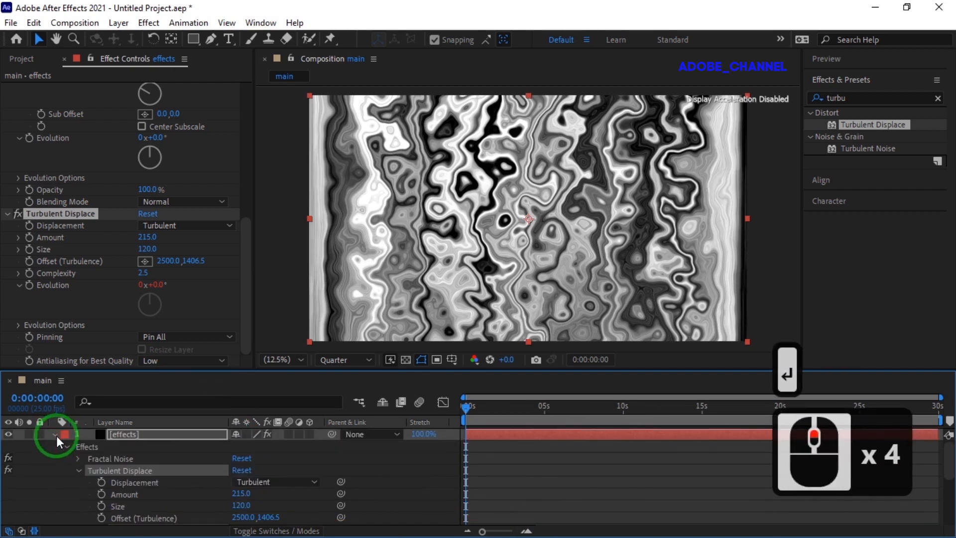
left_click(55, 434)
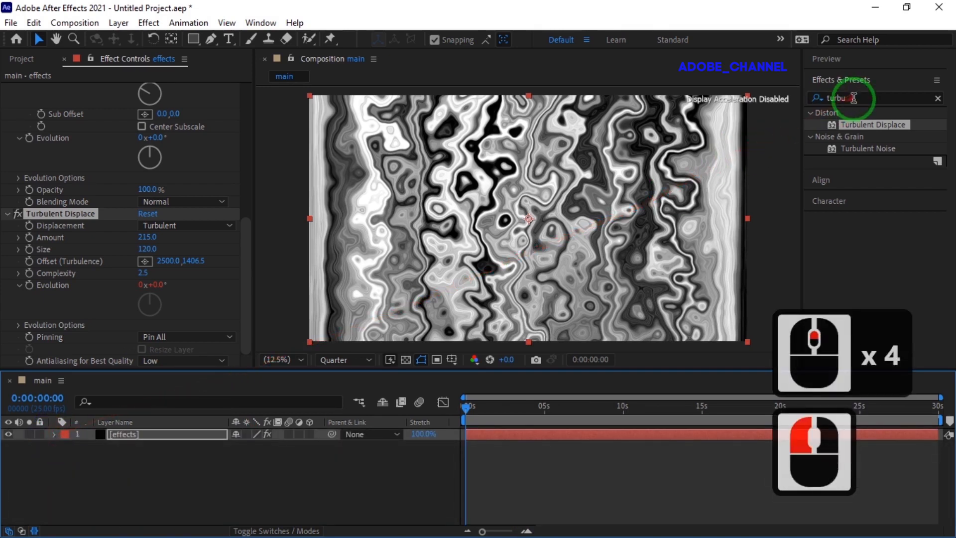
left_click_drag(853, 98, 815, 103)
type("cc")
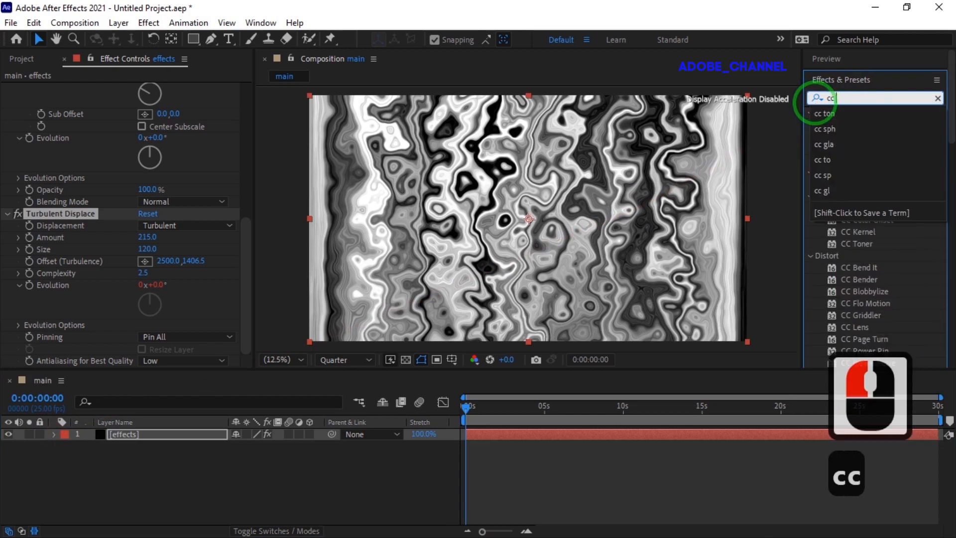
type(" ton")
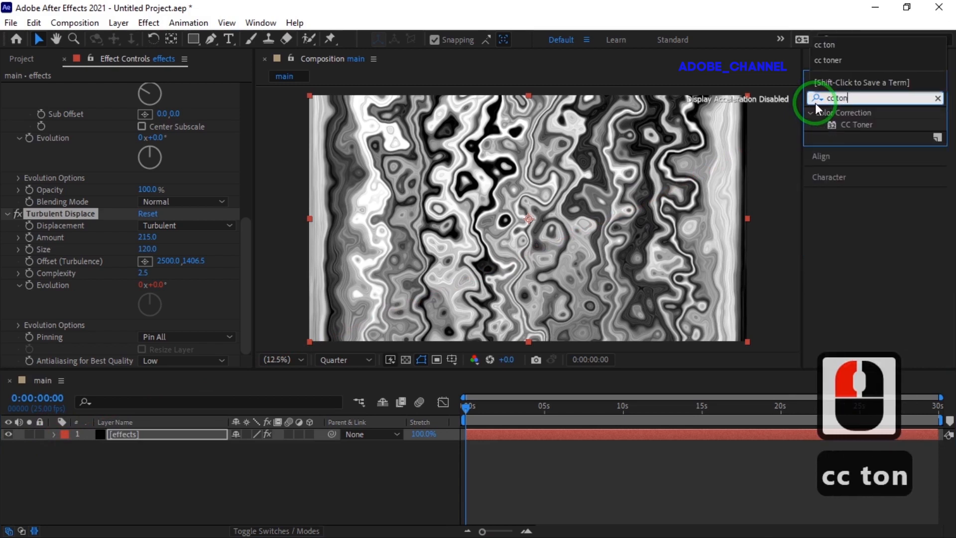
double_click(856, 123)
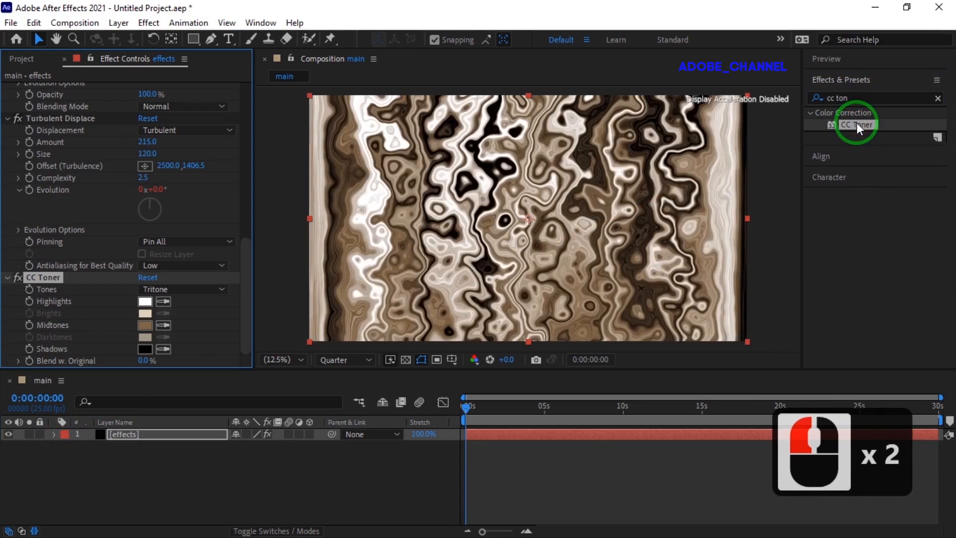
Step: Set CC Toner's Tones to Pentone and its Highlights colour to 2CAFF1
left_click(220, 287)
left_click(212, 335)
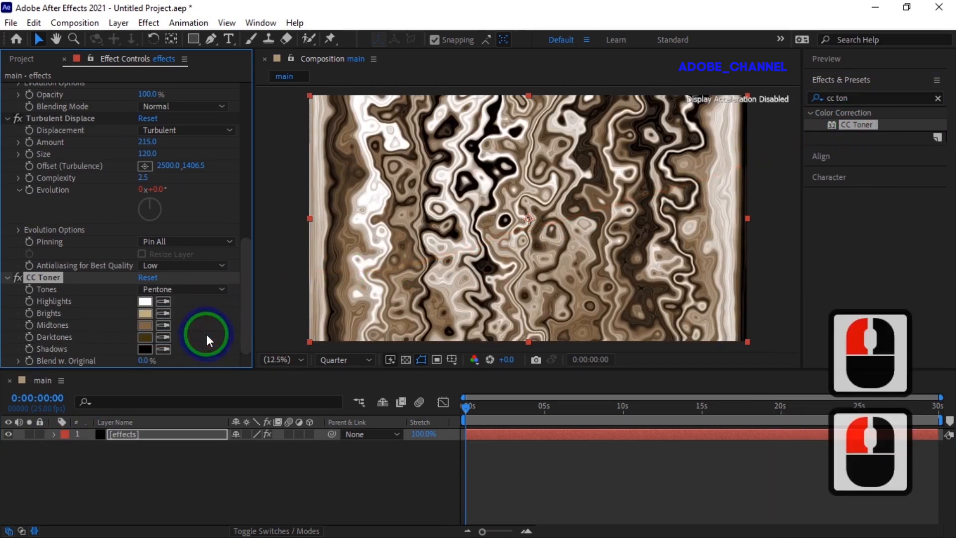
left_click(144, 301)
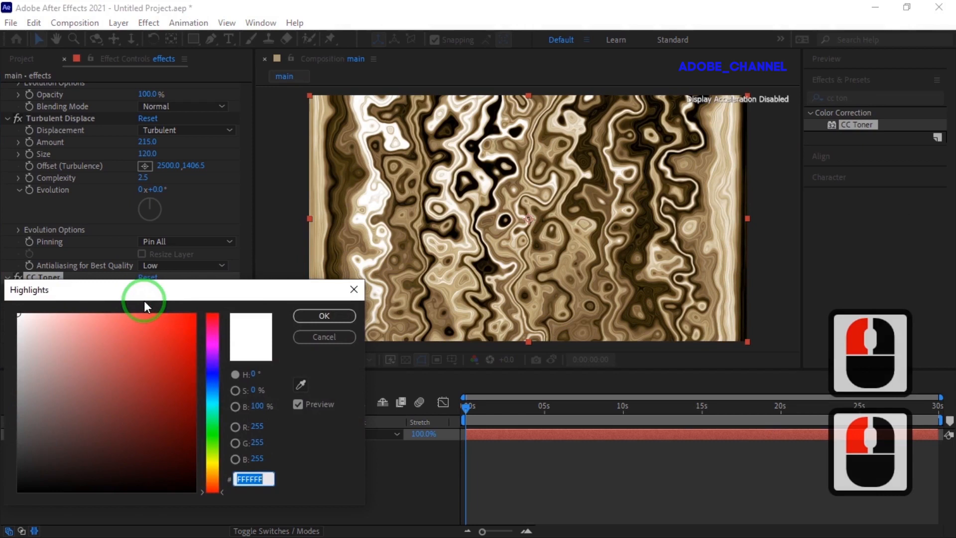
type("2ca")
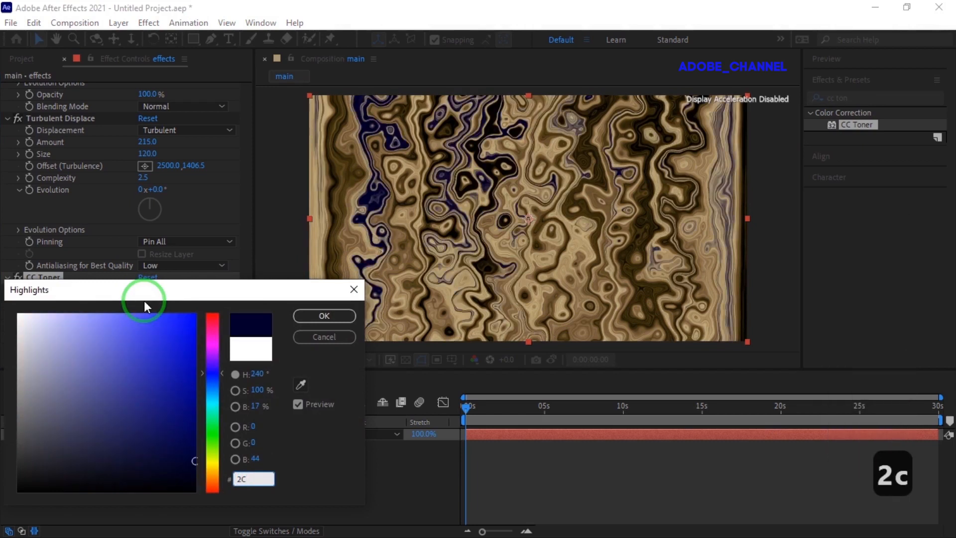
type("ff1")
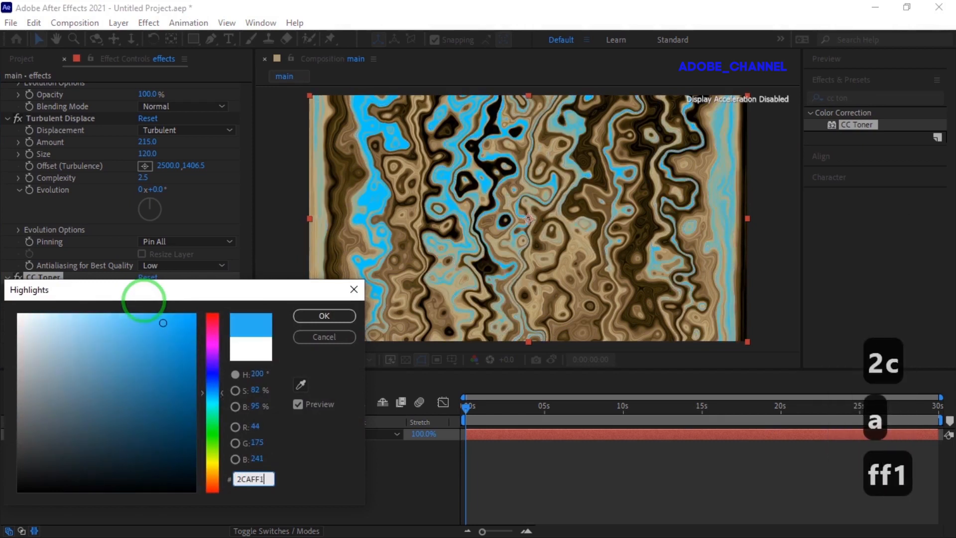
key("Return")
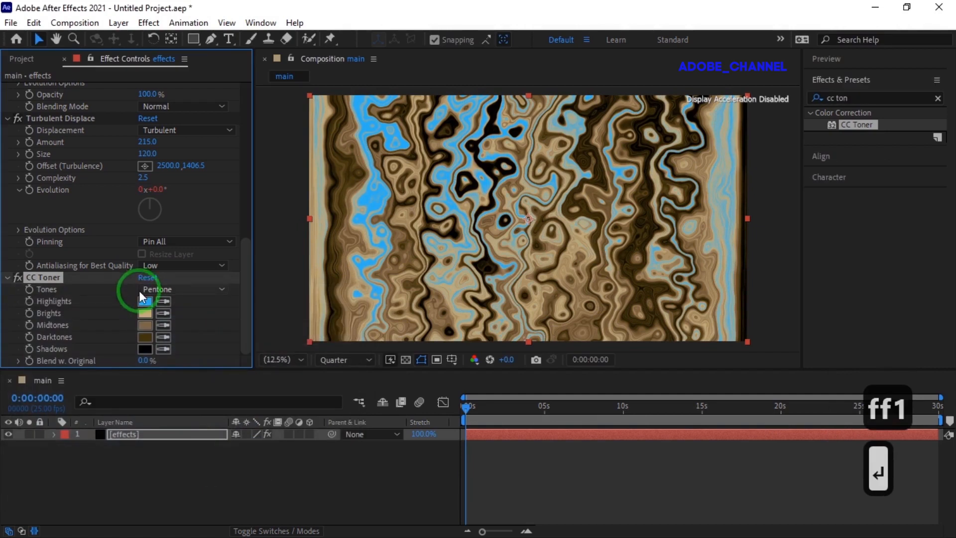
Step: Set the CC Toner Brights colour to EE0909 and the Midtones colour to black 000000
left_click(145, 314)
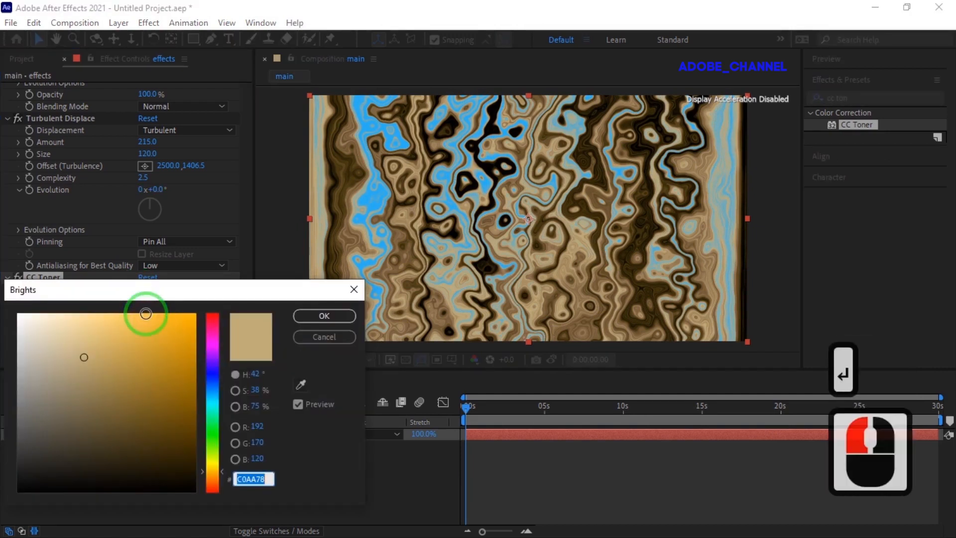
type("ee0909")
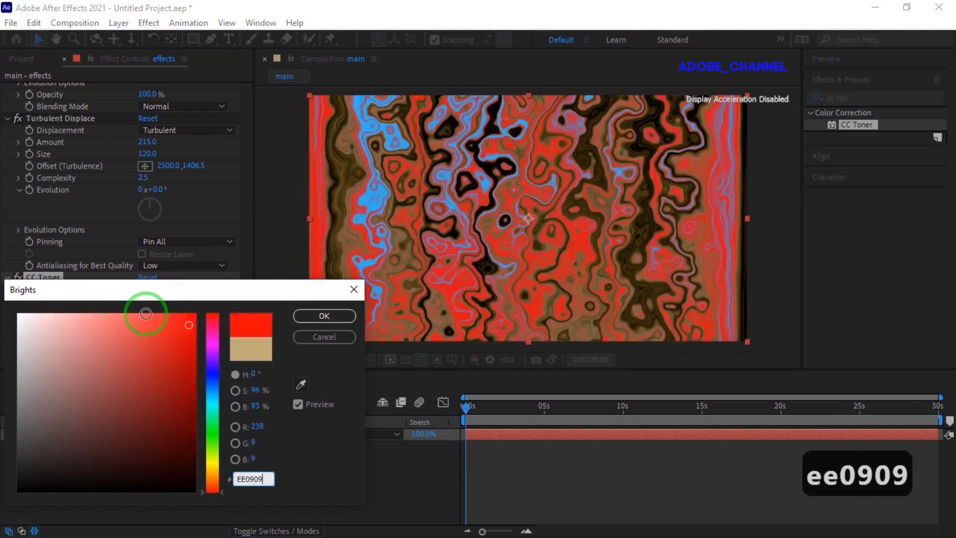
key("Return")
left_click(145, 326)
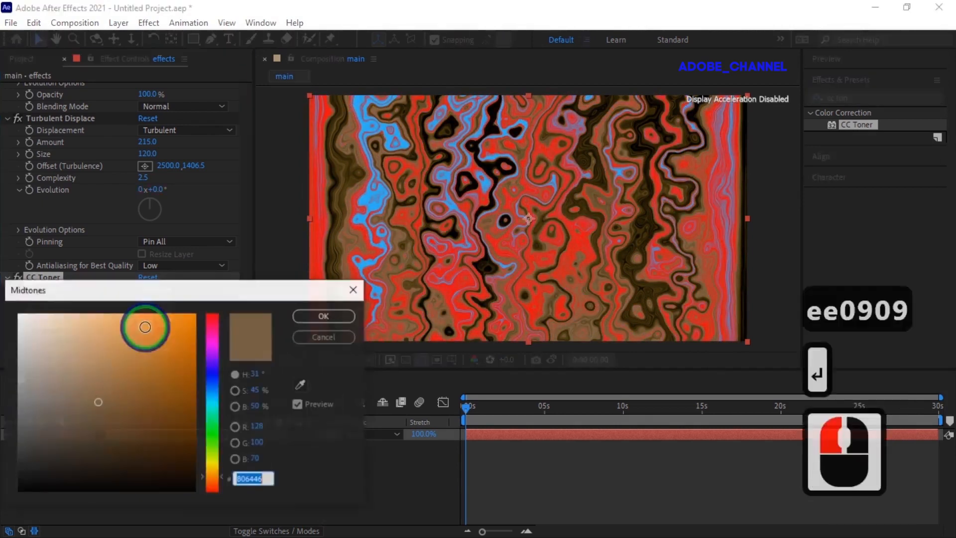
left_click(129, 491)
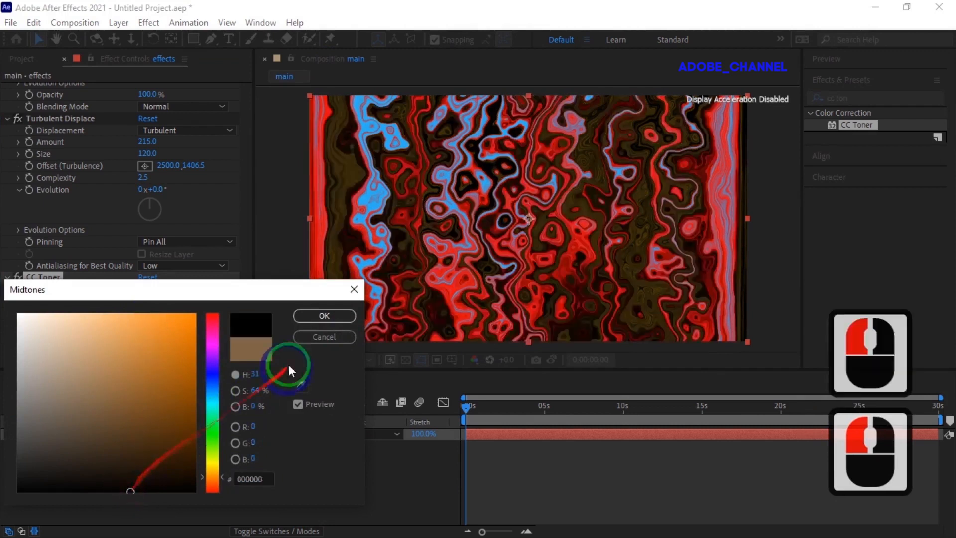
left_click(324, 317)
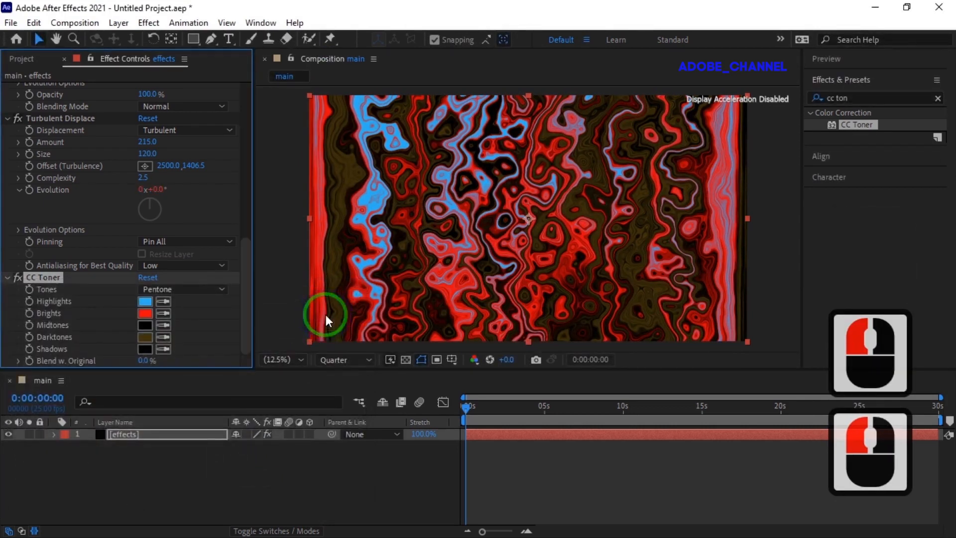
Step: Set the CC Toner Darktones colour to 1877A9 and the Shadows colour to E6E911
left_click(144, 337)
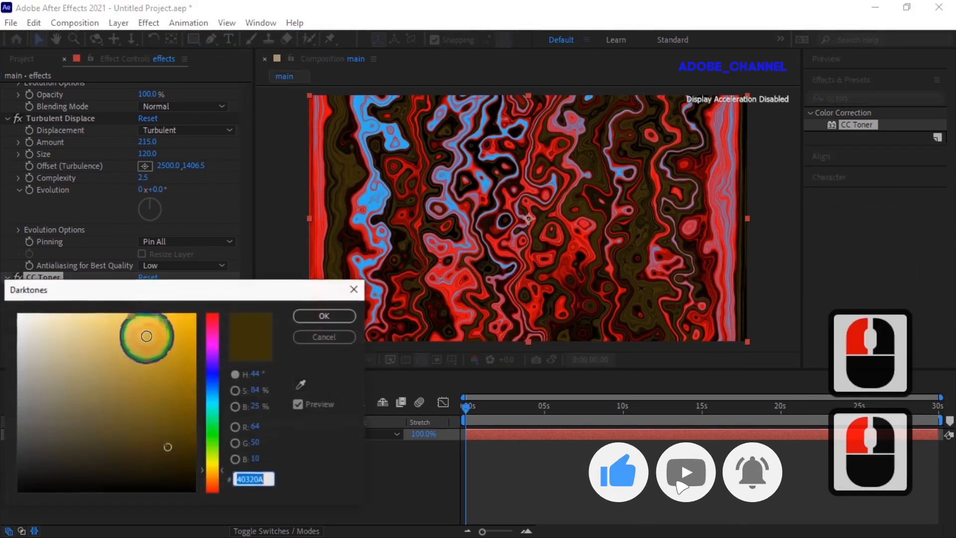
type("18")
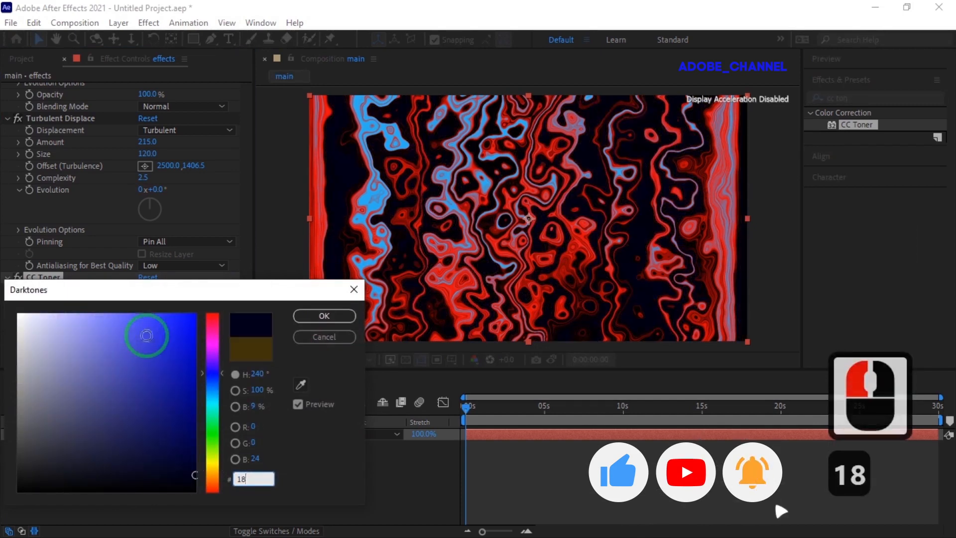
type("77A9")
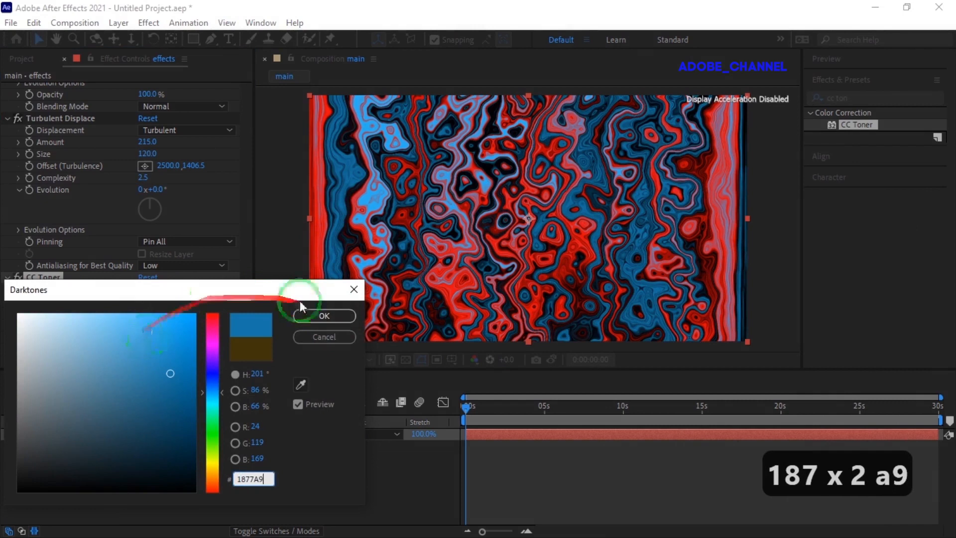
left_click(331, 318)
left_click(145, 349)
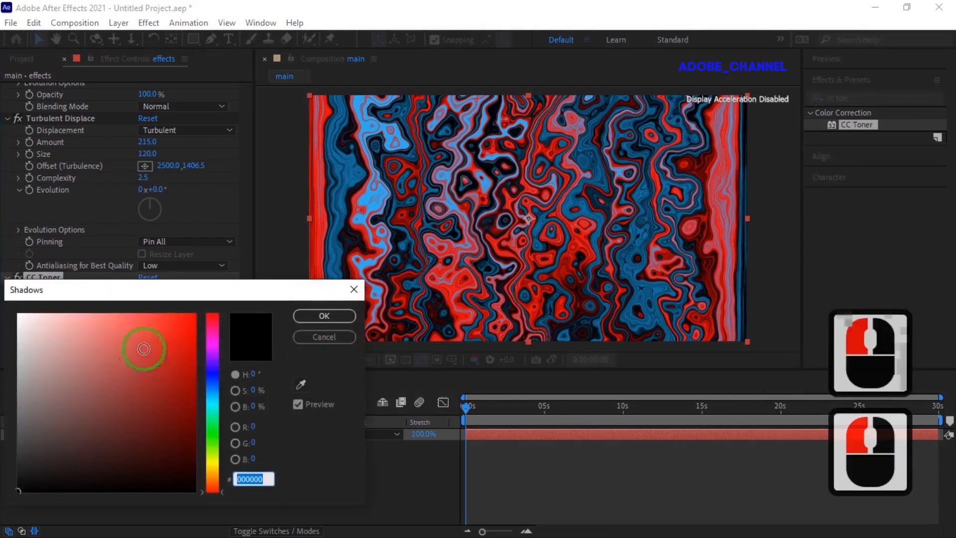
type("E6E911")
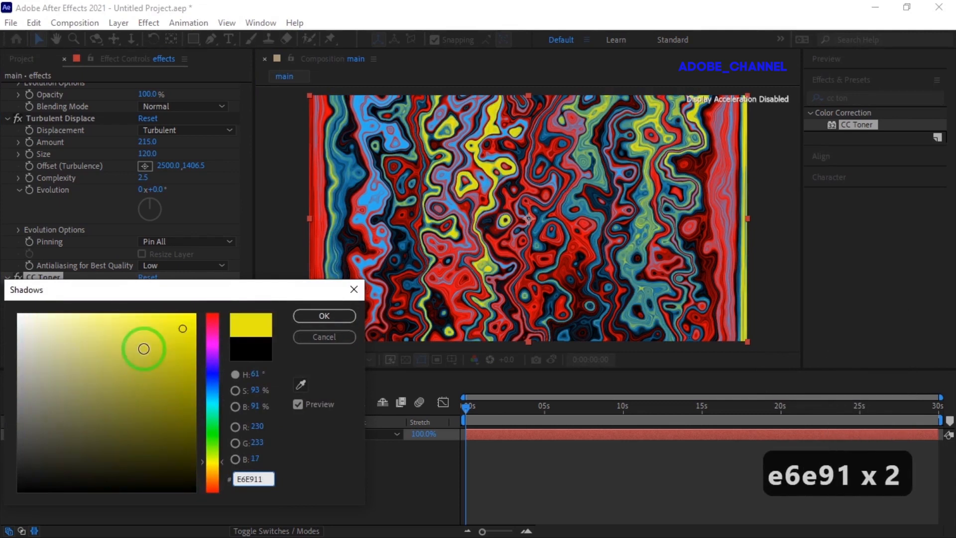
key("Return")
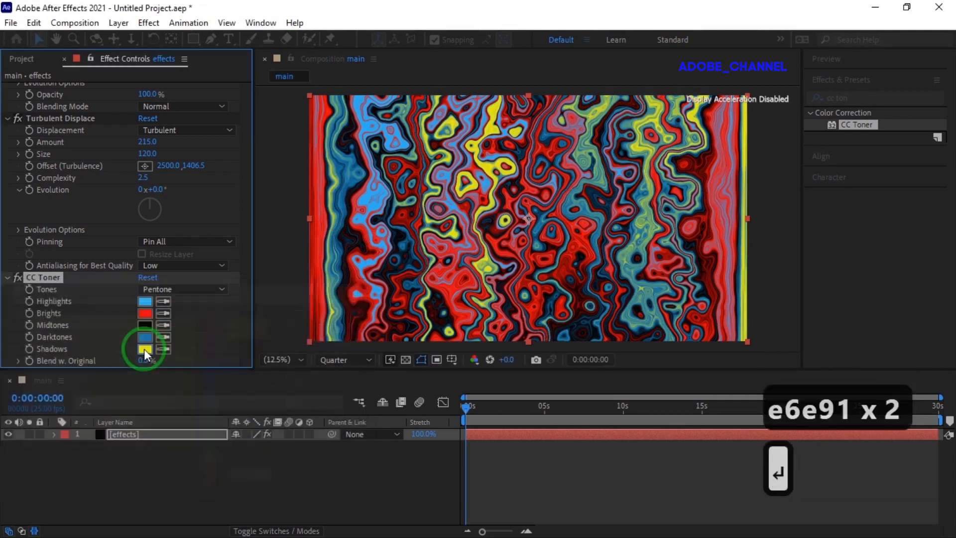
Step: Pre-compose the effects layer into a new composition named fractal, moving all attributes into it
right_click(150, 434)
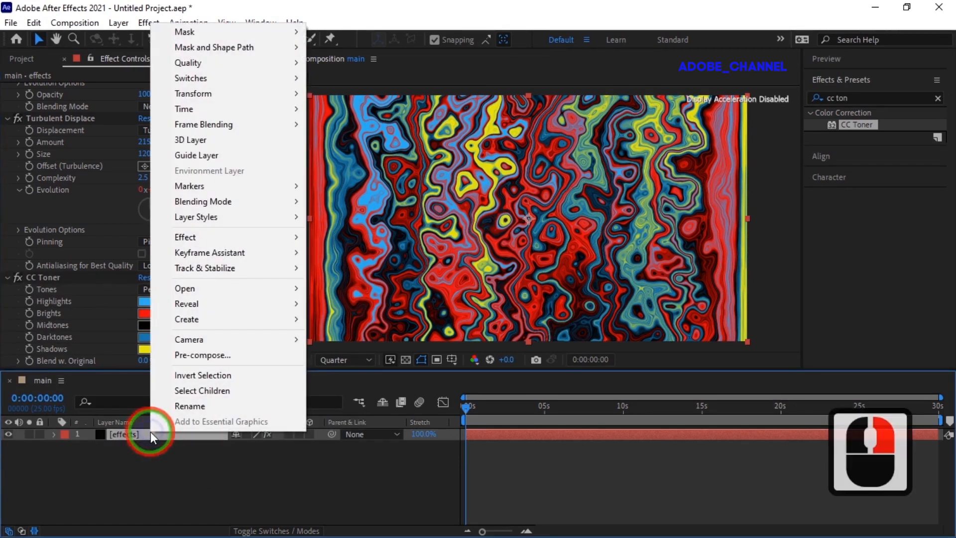
left_click(212, 355)
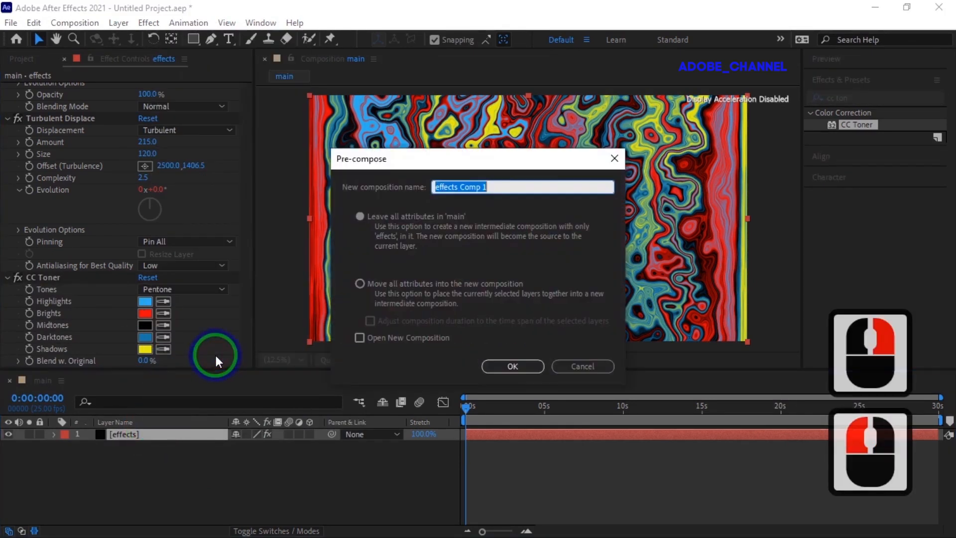
type("frac")
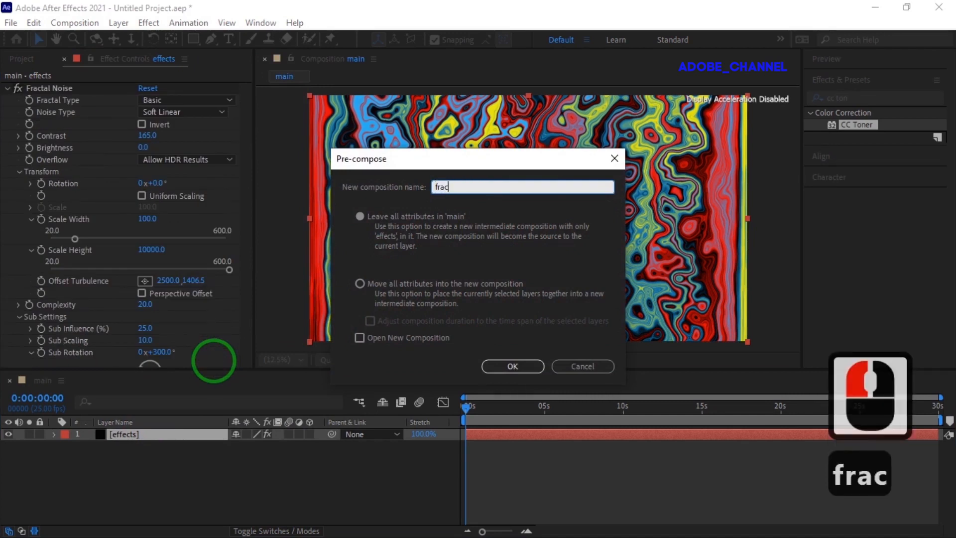
type("tal")
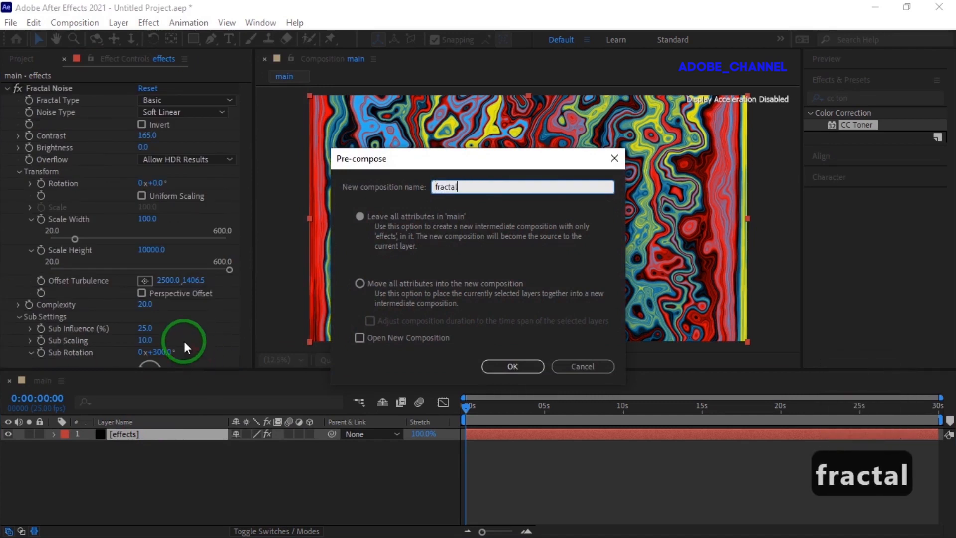
left_click(352, 290)
left_click(515, 365)
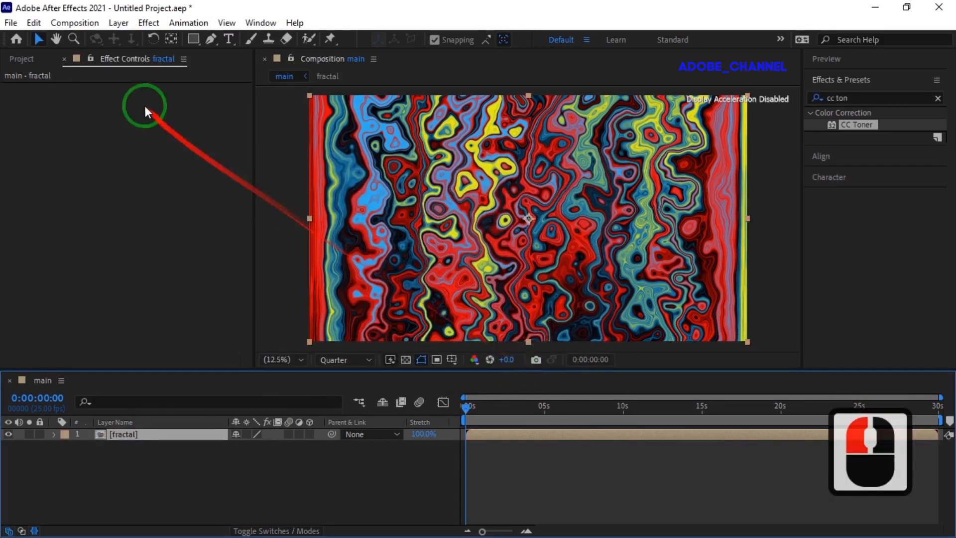
Step: Change the main composition's width to 1920 px in Composition Settings, keeping the aspect ratio locked
left_click(74, 24)
left_click(97, 58)
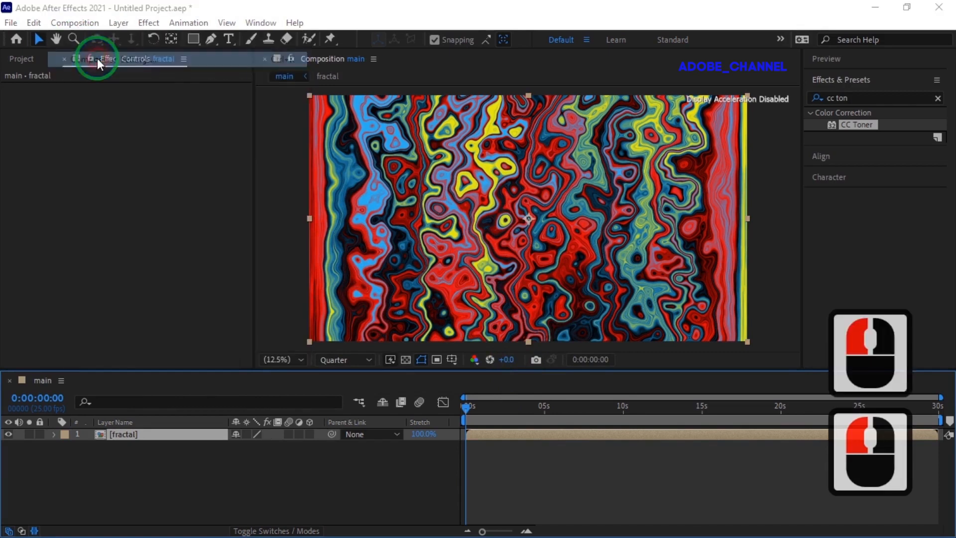
left_click(198, 151)
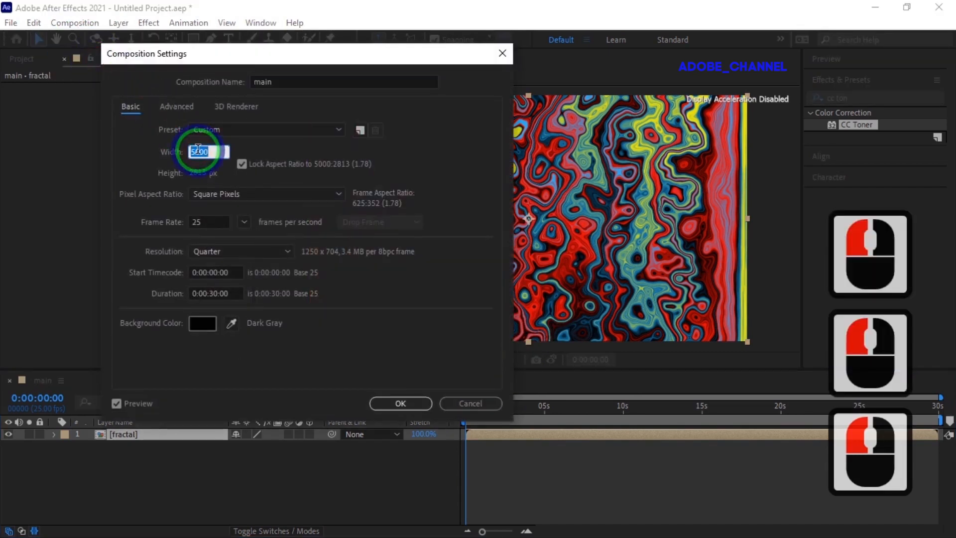
type("1920")
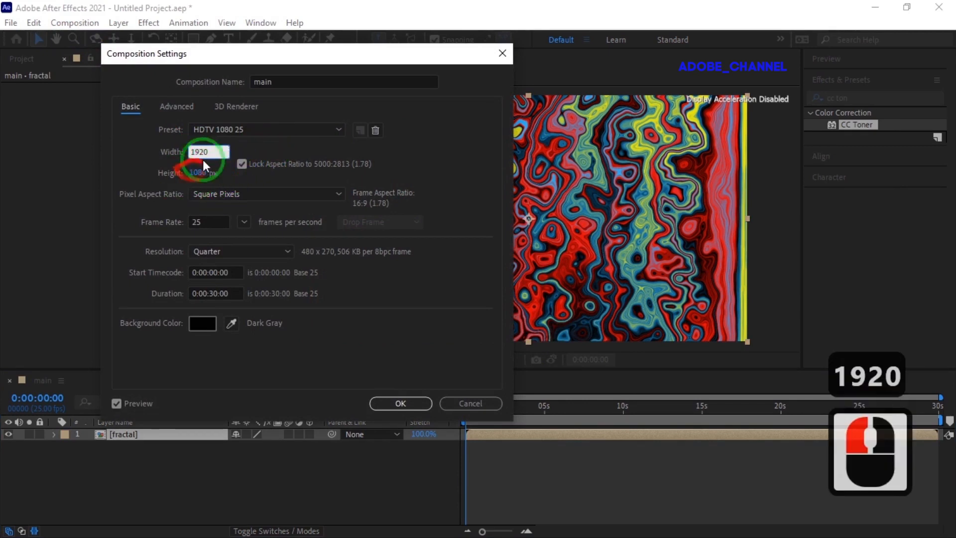
left_click(202, 159)
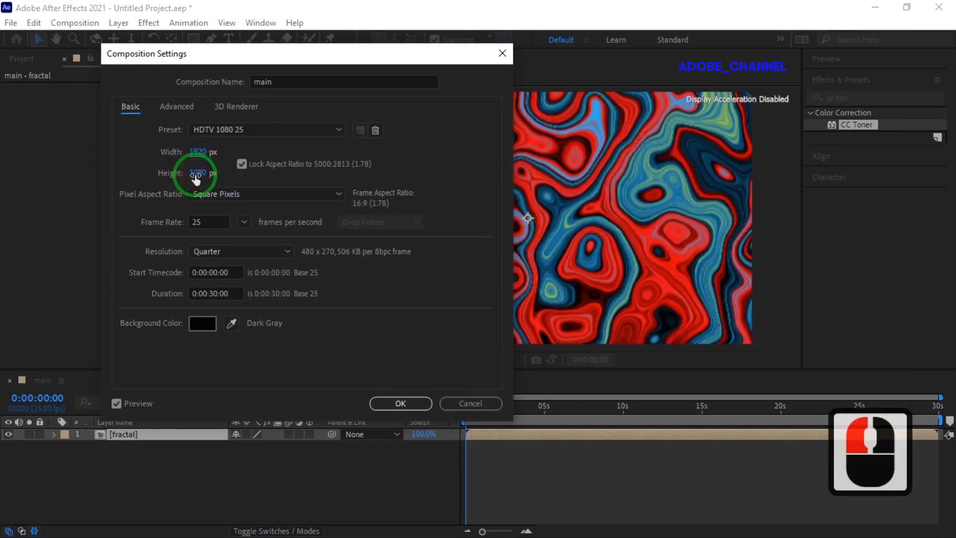
left_click(405, 405)
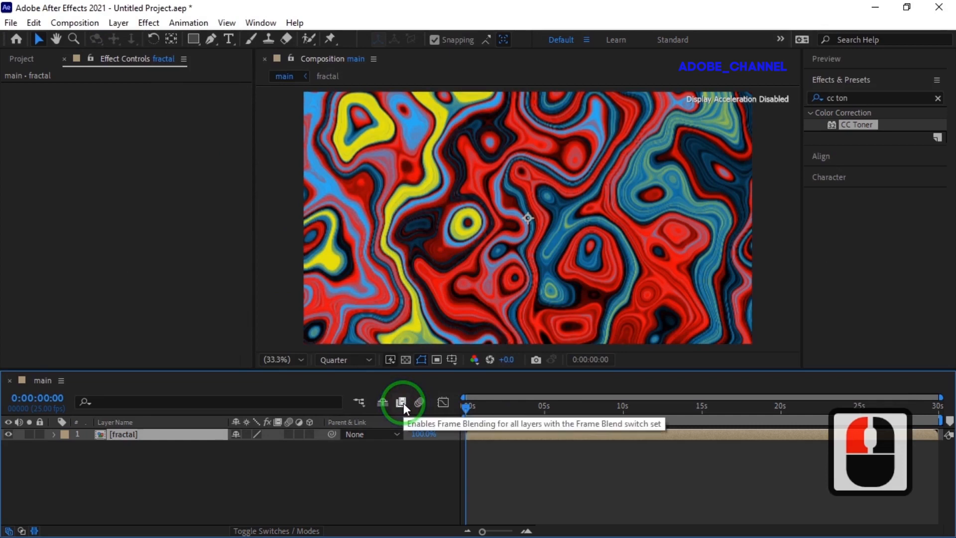
Step: Search the effects library for cc gla and apply CC Glass to the fractal layer
left_click_drag(468, 406, 444, 437)
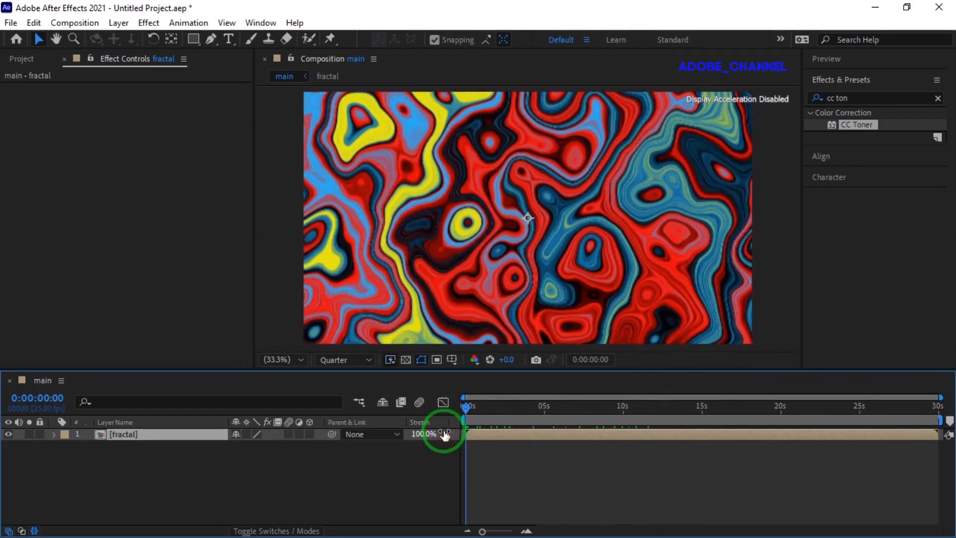
left_click(853, 98)
left_click_drag(852, 98, 813, 104)
type("cc gla")
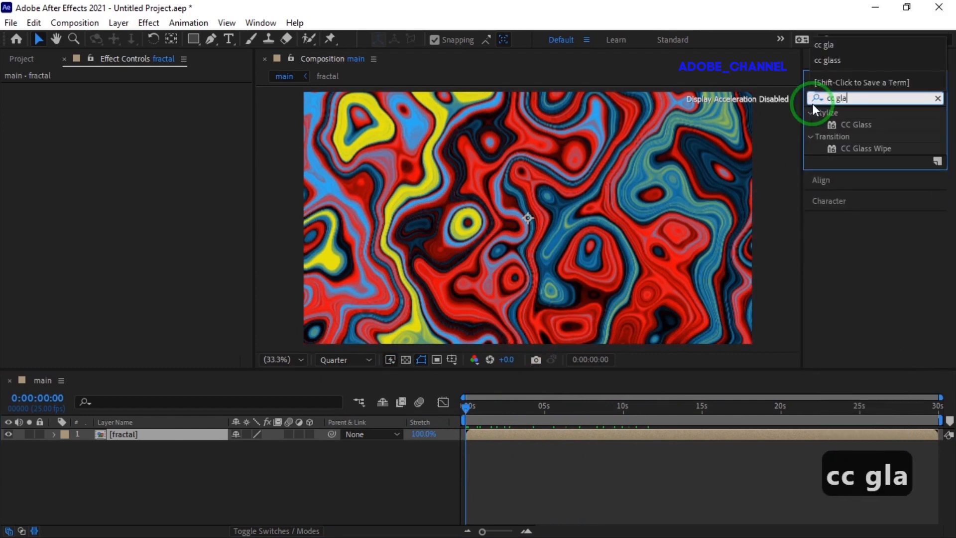
double_click(854, 124)
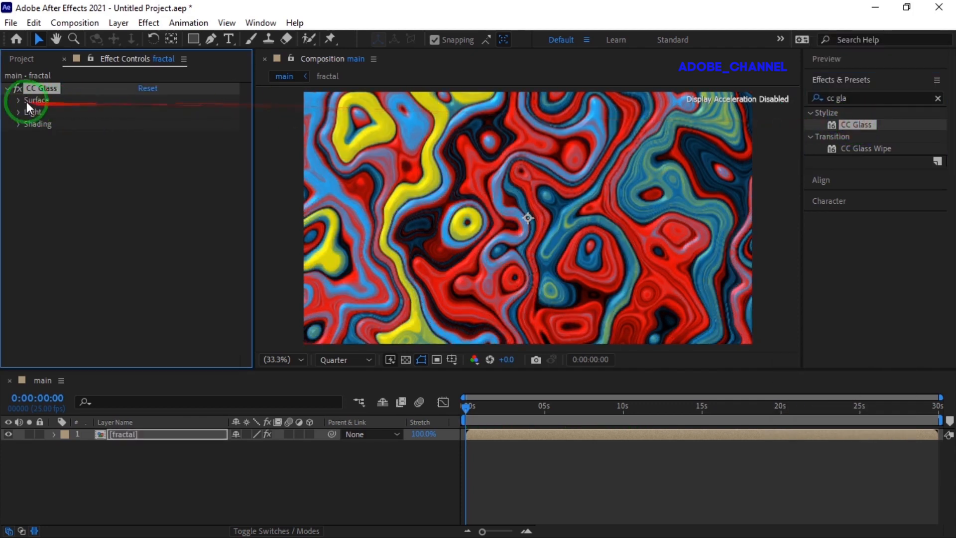
left_click(19, 102)
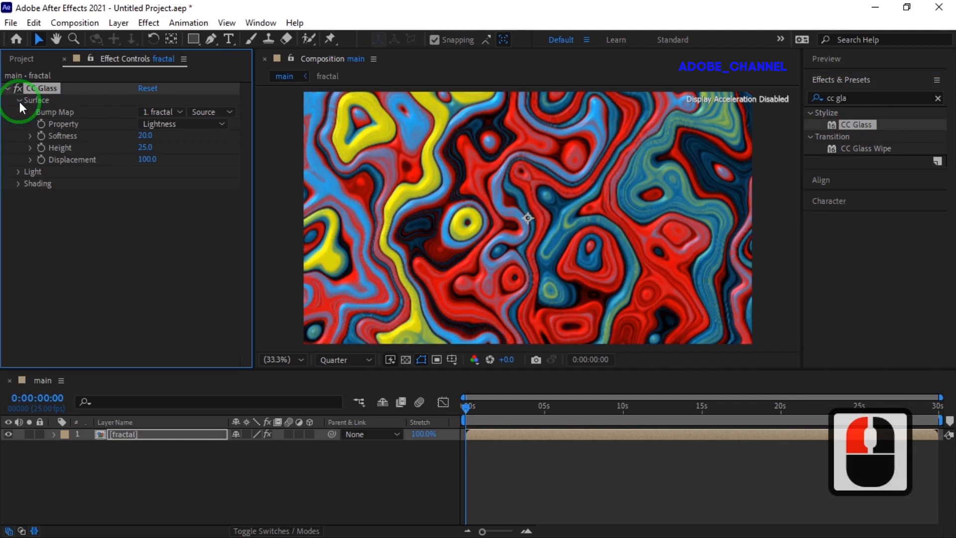
Step: Set CC Glass's bump map Property to Luminance and its Softness to 80
left_click(223, 123)
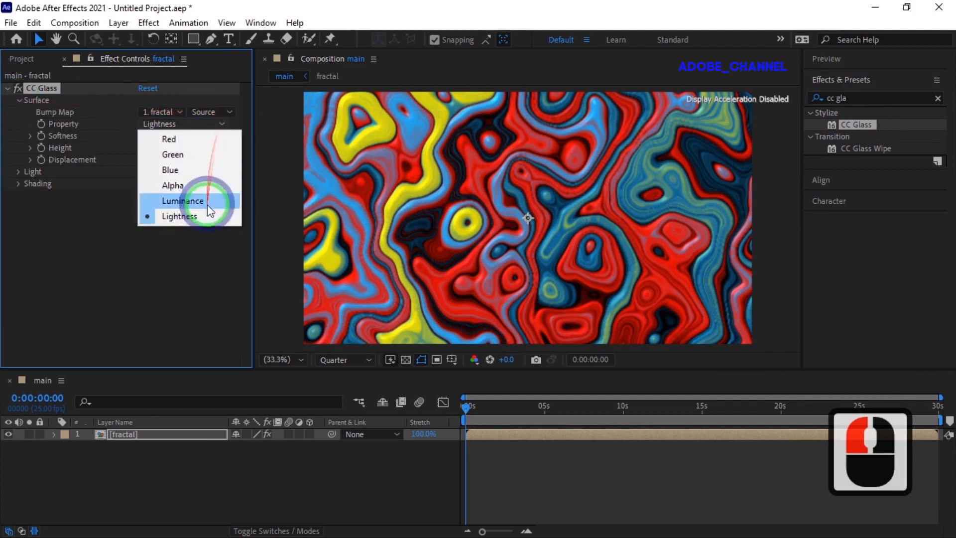
left_click(207, 203)
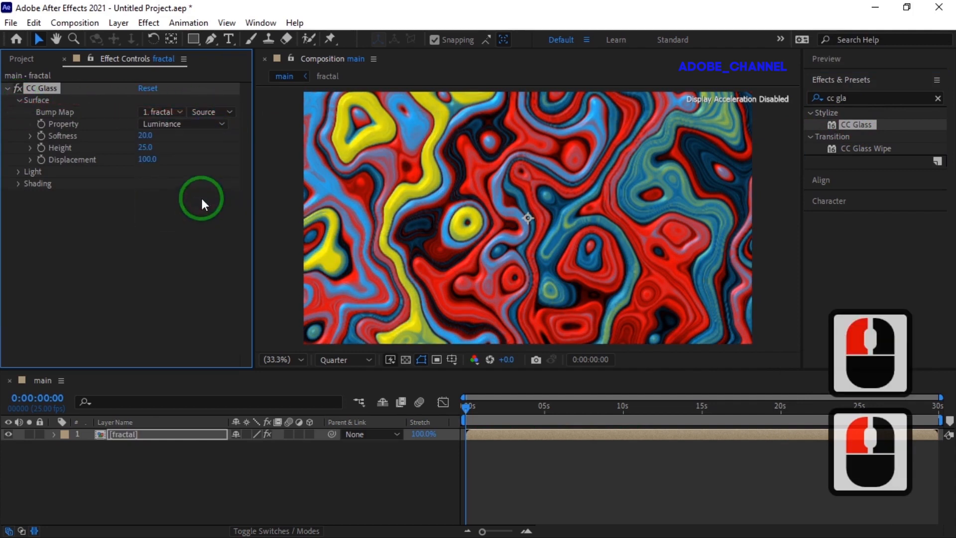
left_click(145, 136)
type("80")
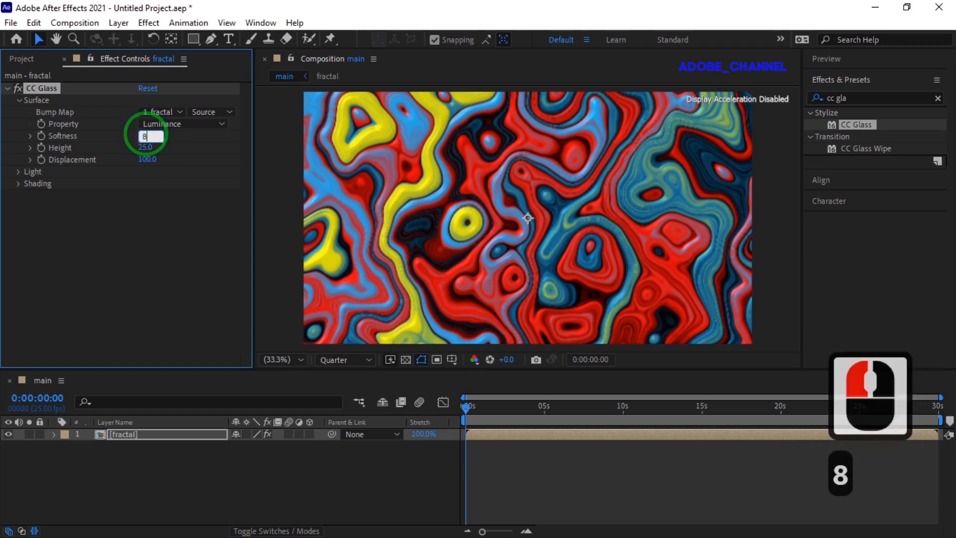
key("Return")
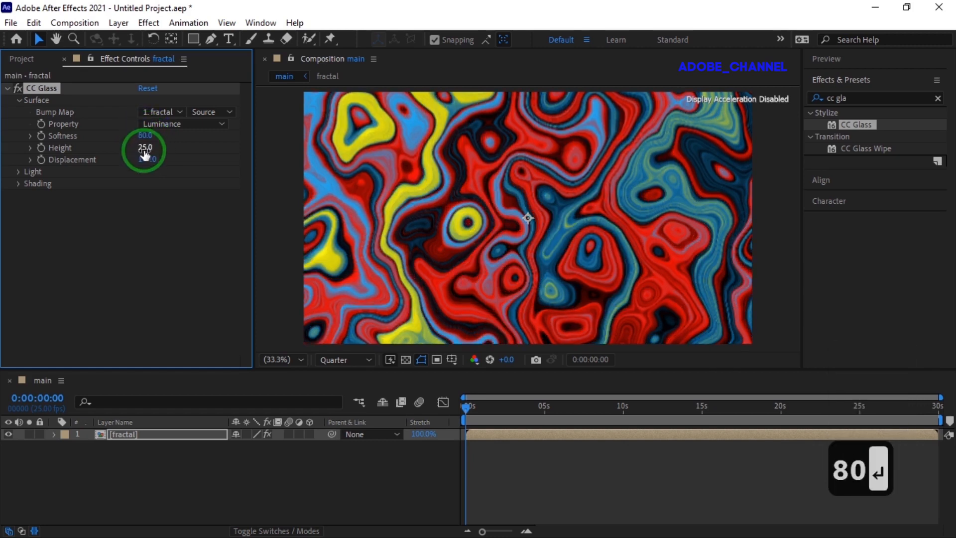
Step: Set CC Glass's surface Height to 100 and Displacement to 20
left_click(144, 147)
type("100")
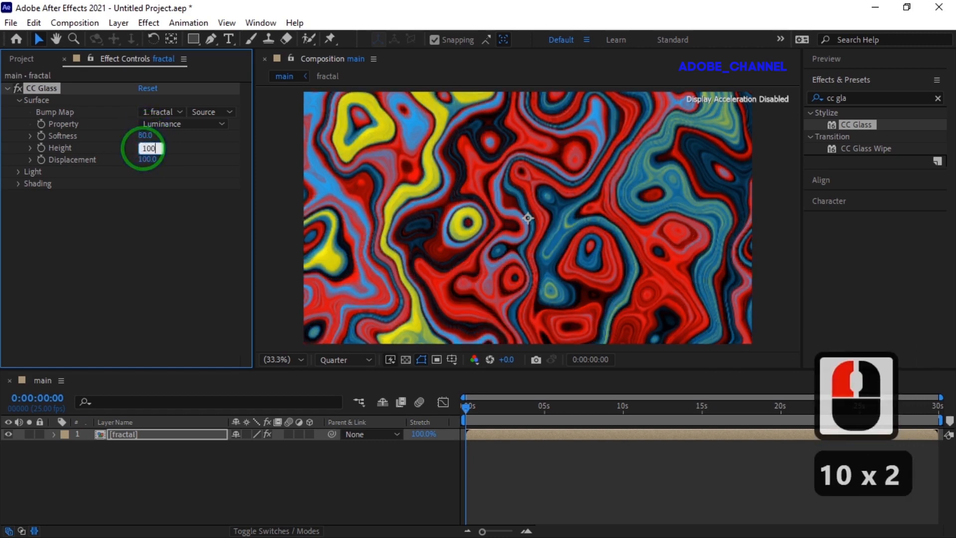
key("Return")
left_click(146, 160)
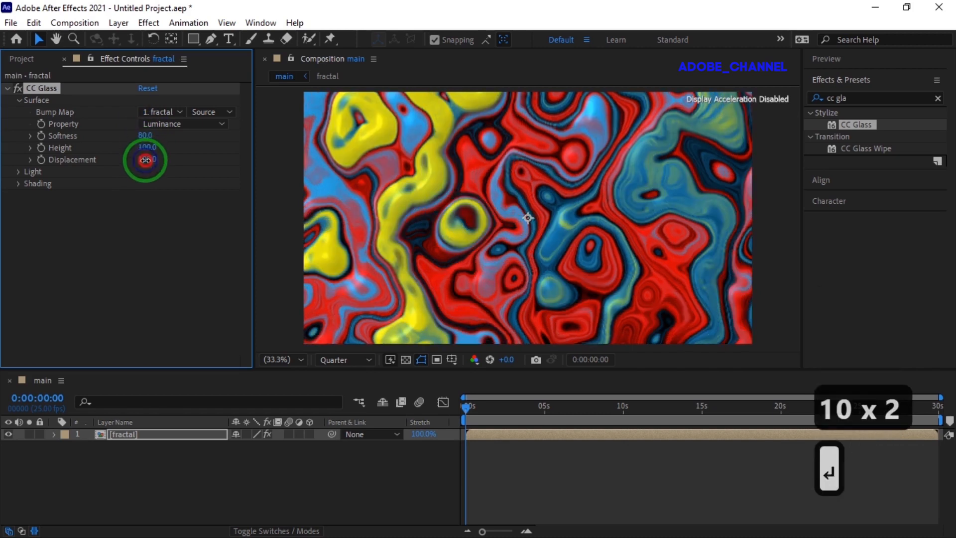
type("20")
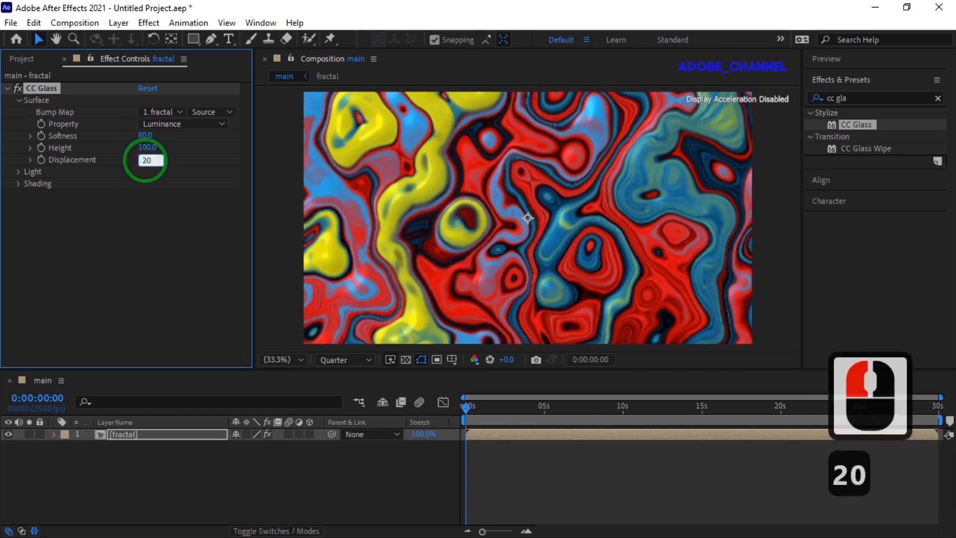
key("Return")
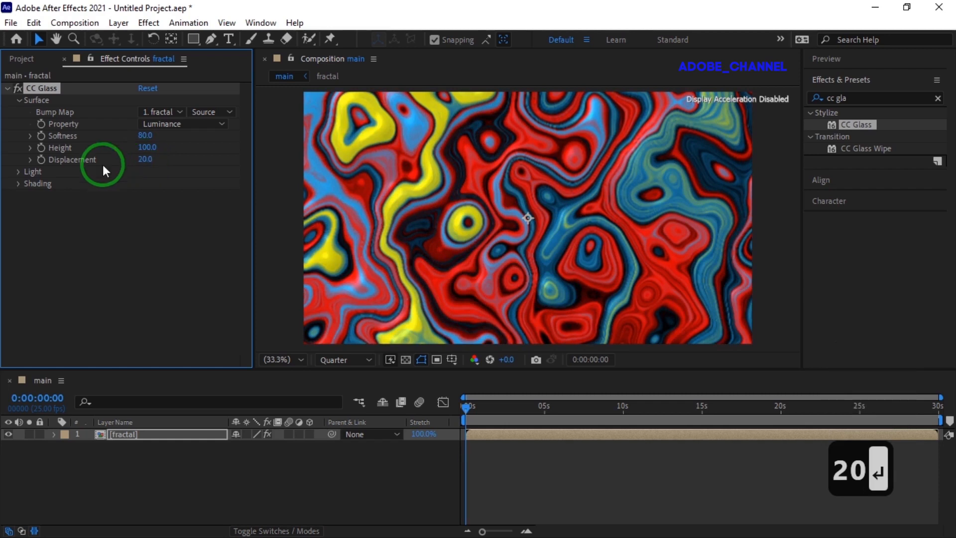
Step: Open CC Glass's Light settings and set Light Intensity to 150
left_click(19, 172)
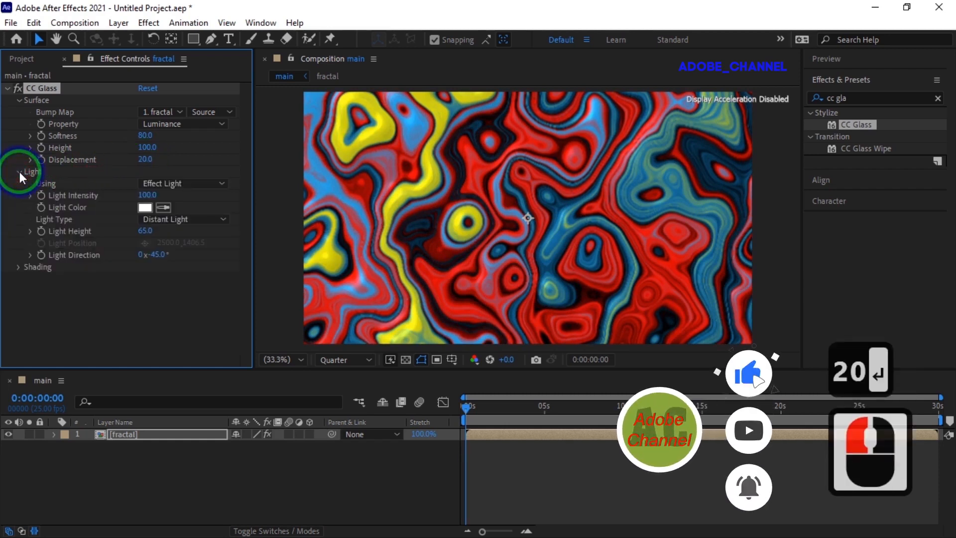
left_click(146, 194)
type("150")
key("Return")
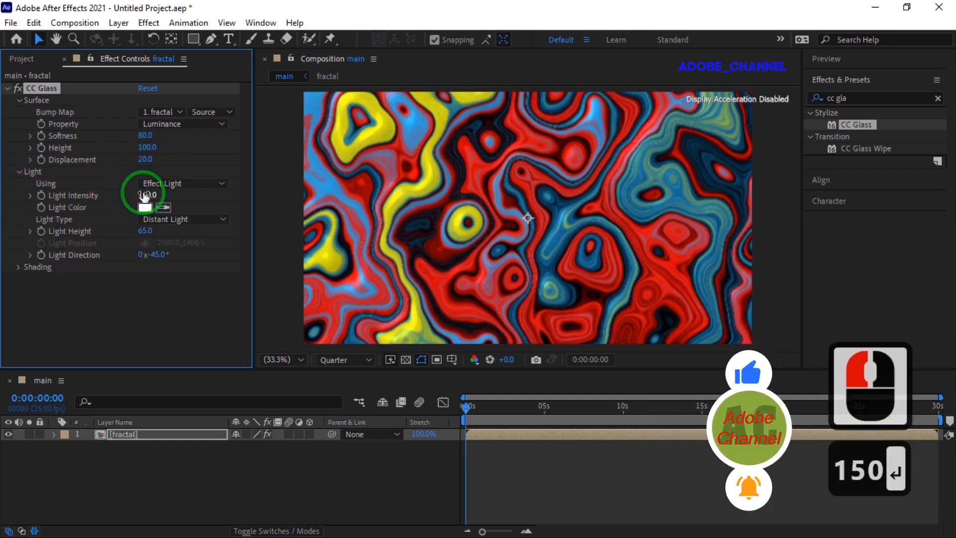
Step: Switch the Light Type to Point Light and set Light Height to 50
left_click(212, 220)
left_click(209, 251)
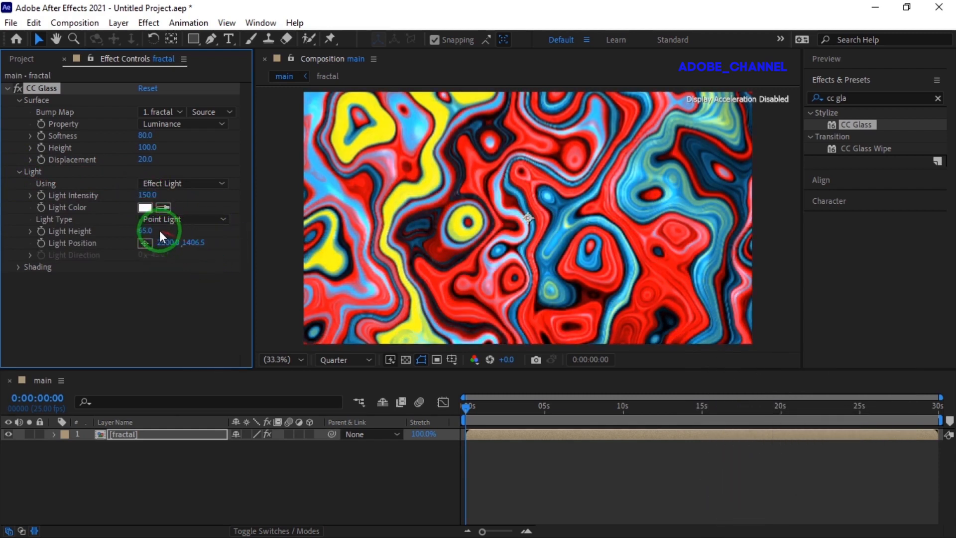
left_click(145, 230)
type("50")
key("Return")
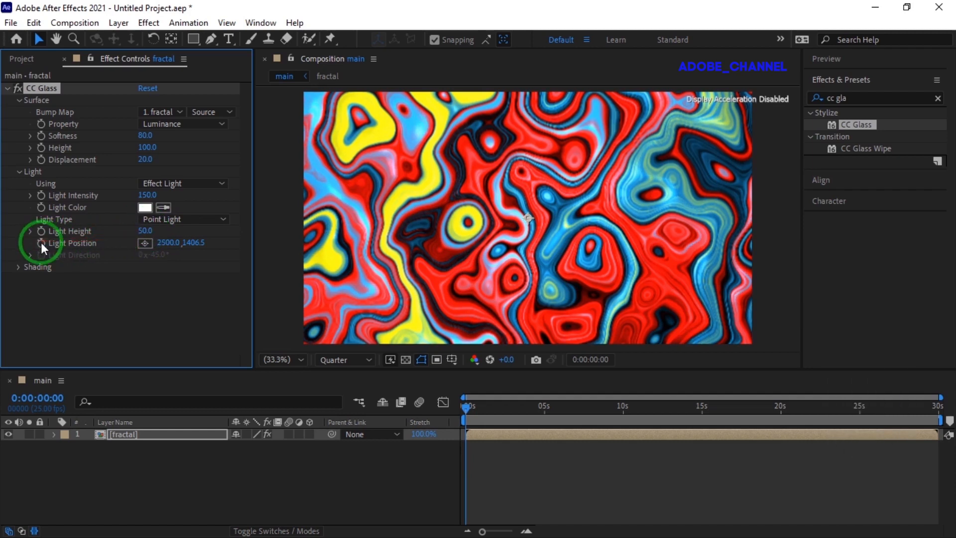
Step: Add a Light Position keyframe at the start with the light moved to the composition's left edge
left_click(41, 243)
left_click_drag(96, 245, 464, 226)
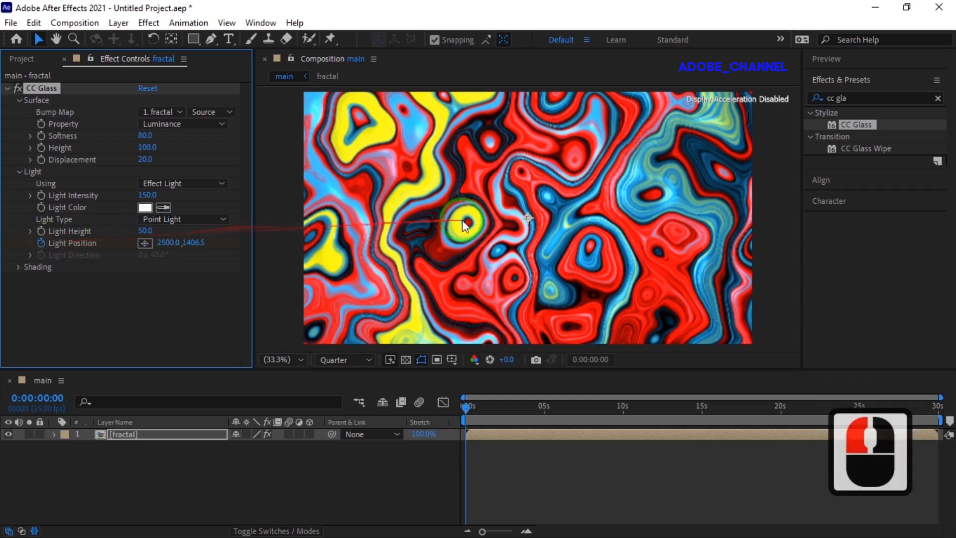
left_click_drag(528, 219, 279, 217)
Step: At the last frame, move the light to the composition's right edge for a second position keyframe
left_click(465, 406)
left_click_drag(464, 406, 918, 411)
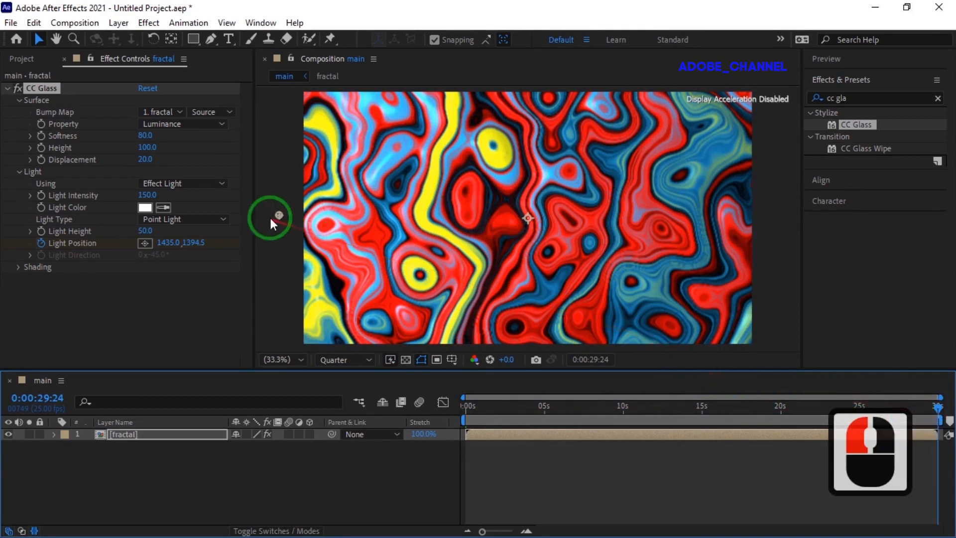
left_click_drag(278, 213, 769, 219)
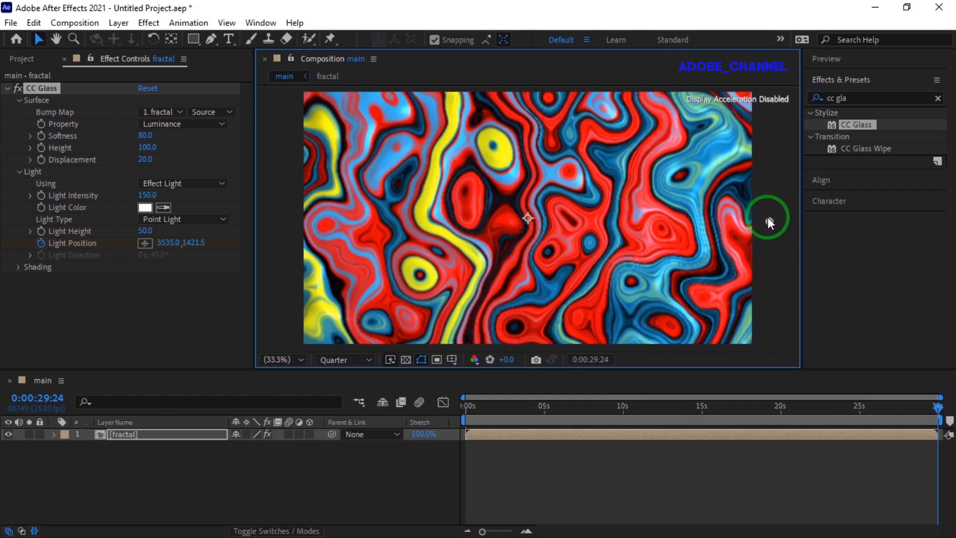
Step: Search the effects library for optic and apply Optics Compensation to the fractal layer
left_click_drag(854, 99, 825, 101)
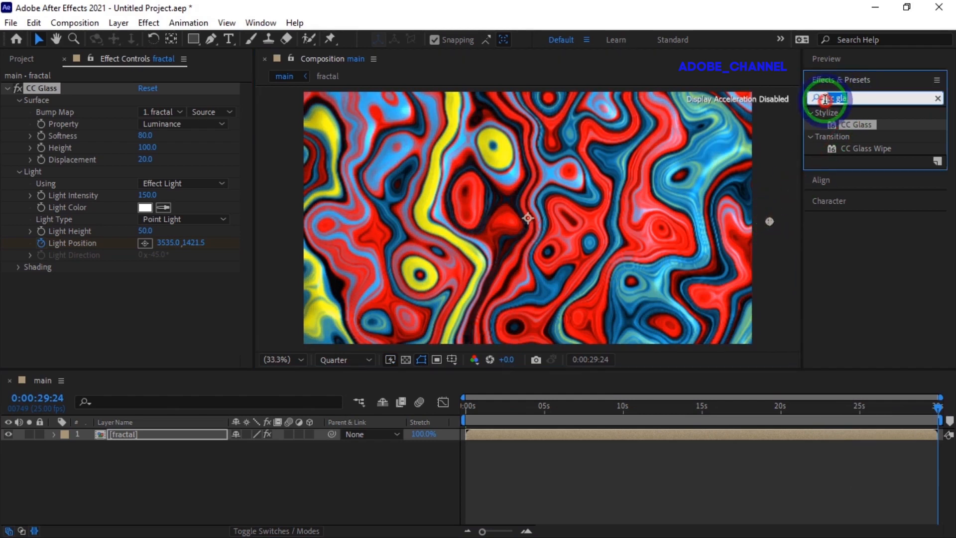
type("optic")
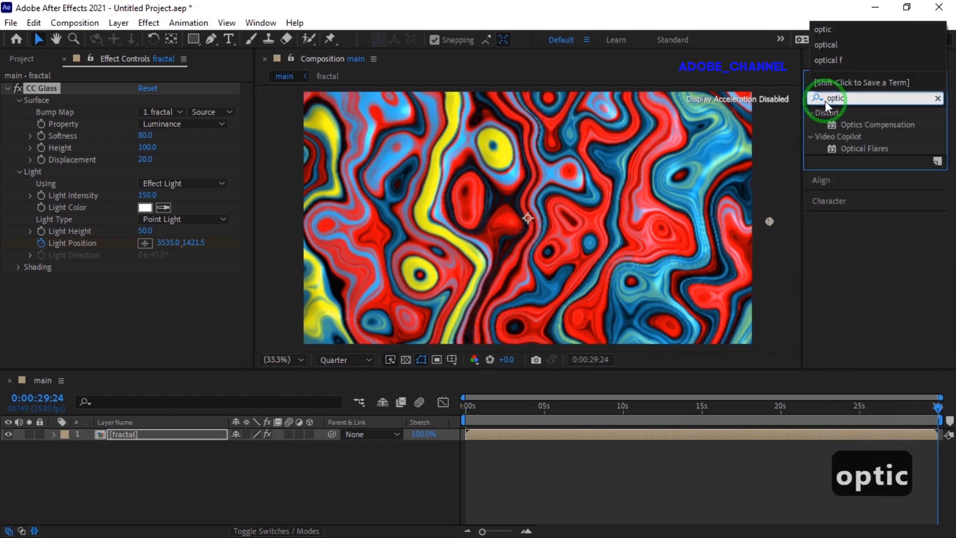
double_click(876, 124)
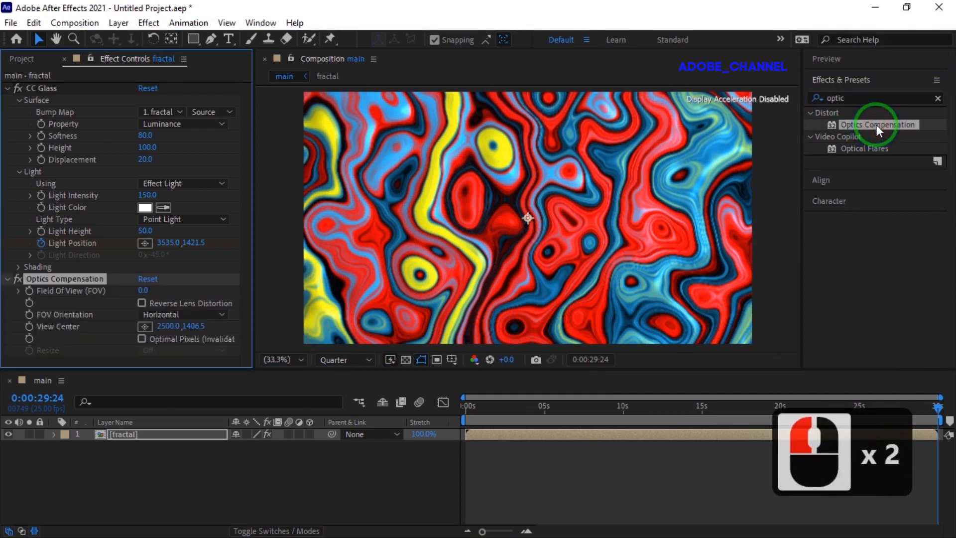
Step: Set Optics Compensation's Field Of View to 85 and enable Reverse Lens Distortion
left_click(143, 292)
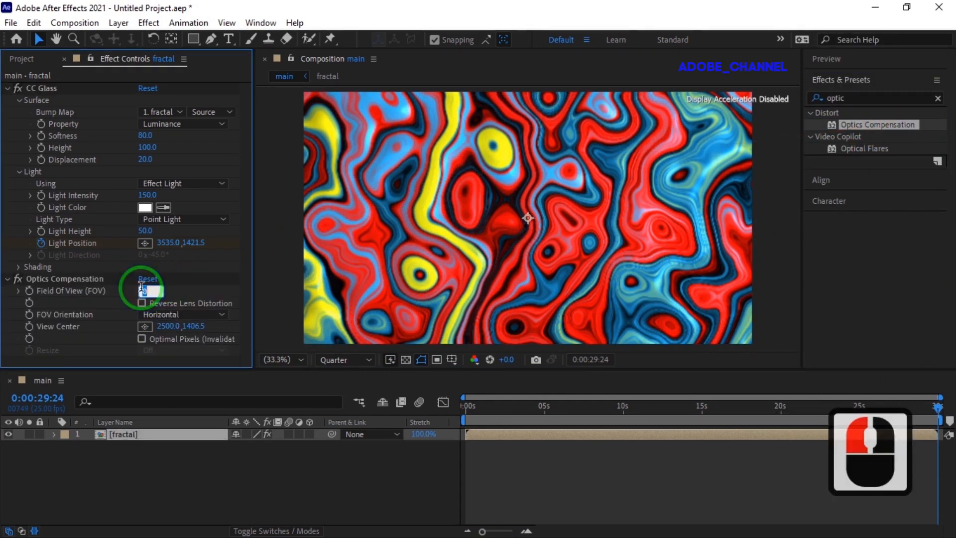
type("85")
key("Return")
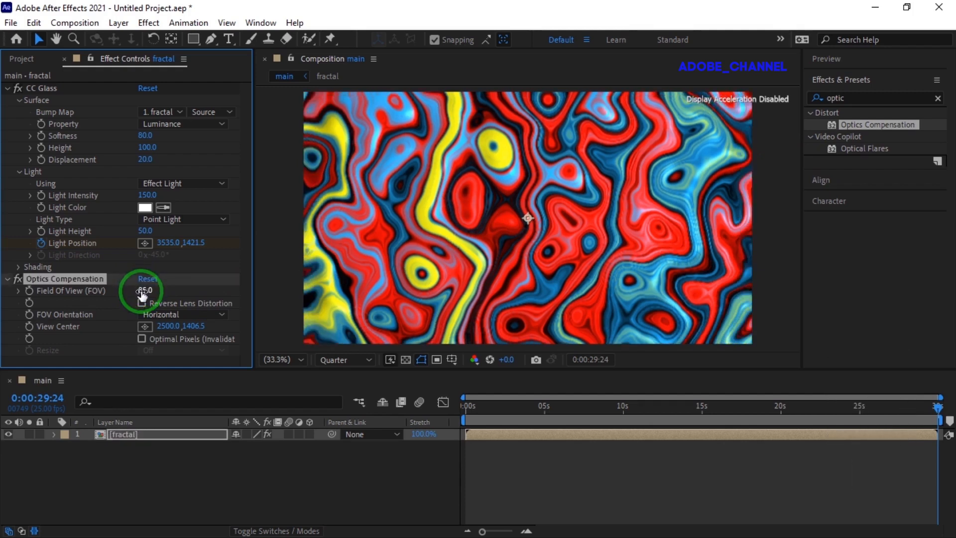
left_click(142, 303)
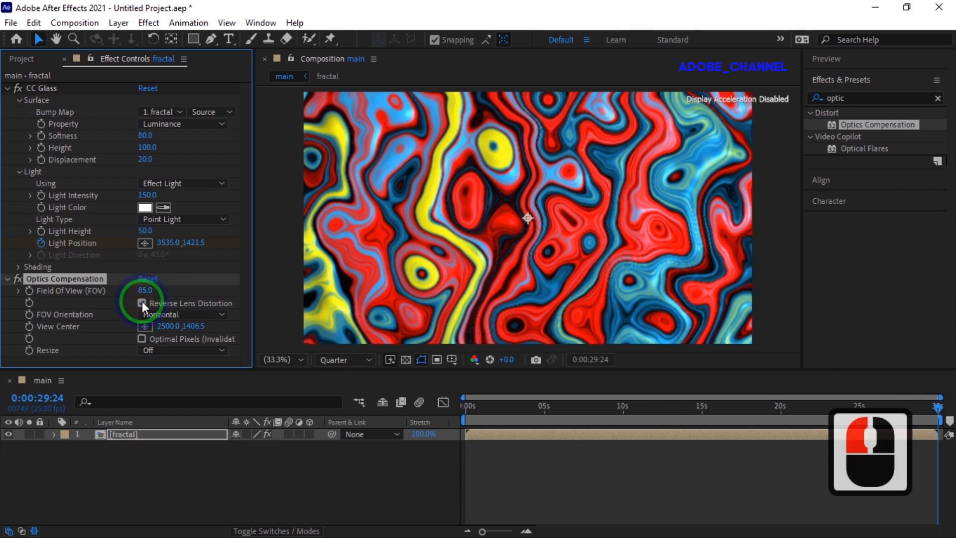
Step: Scale the fractal layer down to about 40% in the main composition
left_click(156, 433)
key("s")
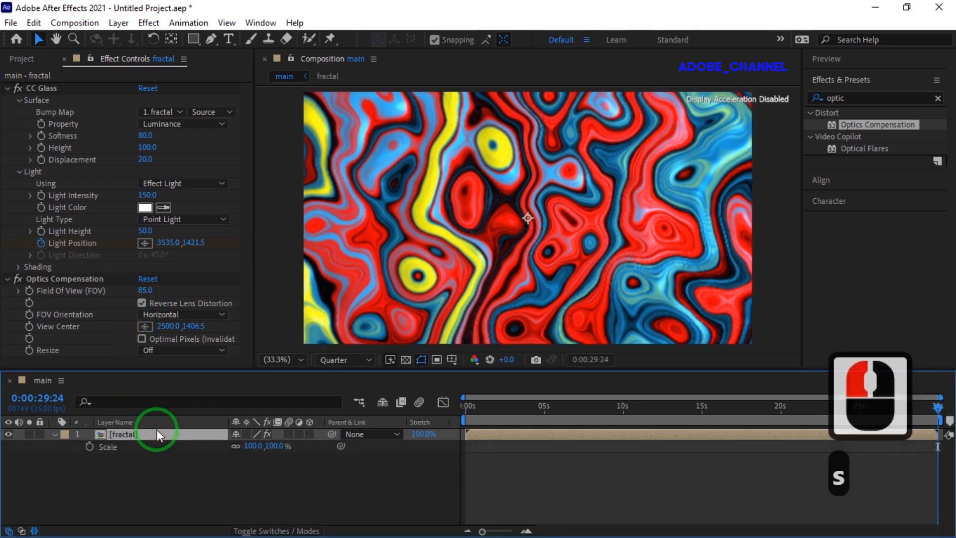
scroll(424, 300, "down", 1)
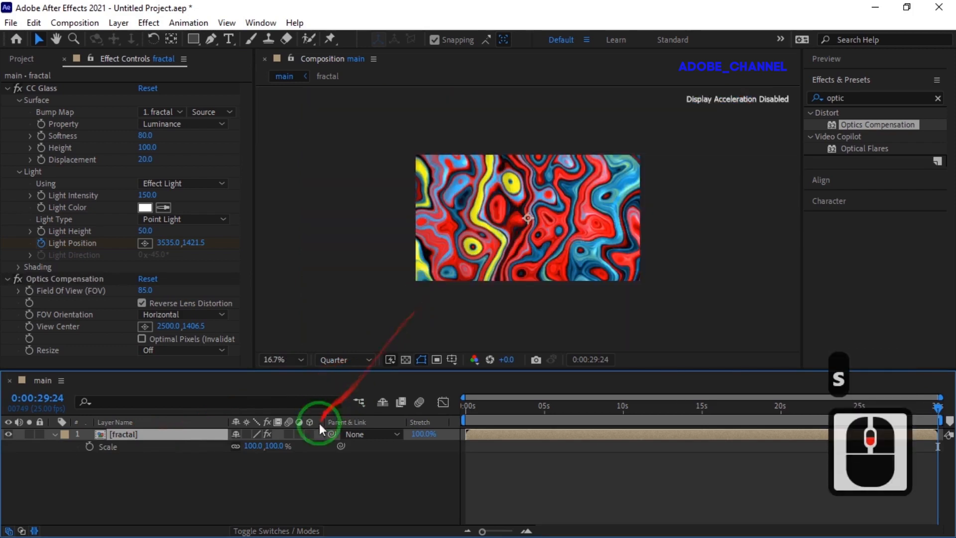
left_click_drag(249, 445, 211, 449)
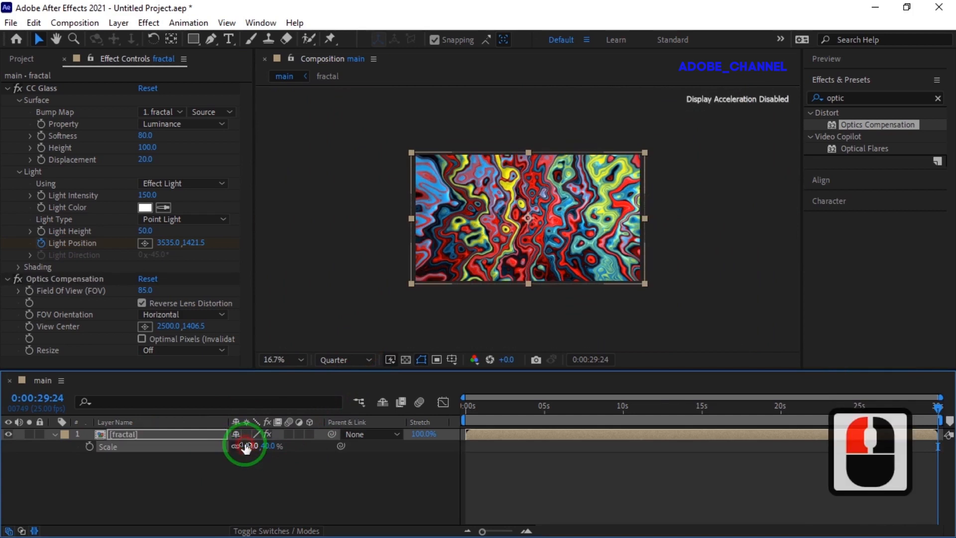
left_click(54, 434)
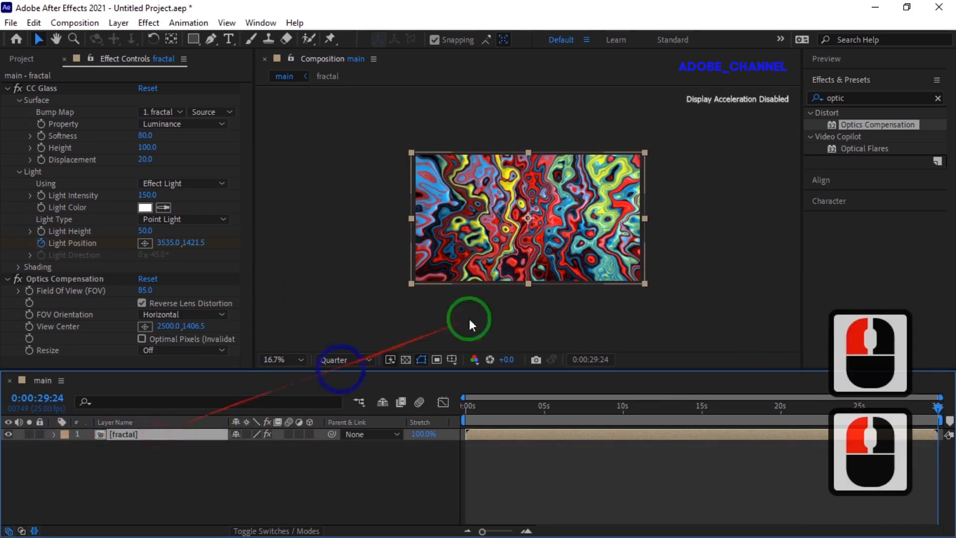
Step: Search the effects library for cc sph and apply CC Sphere to the fractal layer
left_click_drag(849, 99, 810, 107)
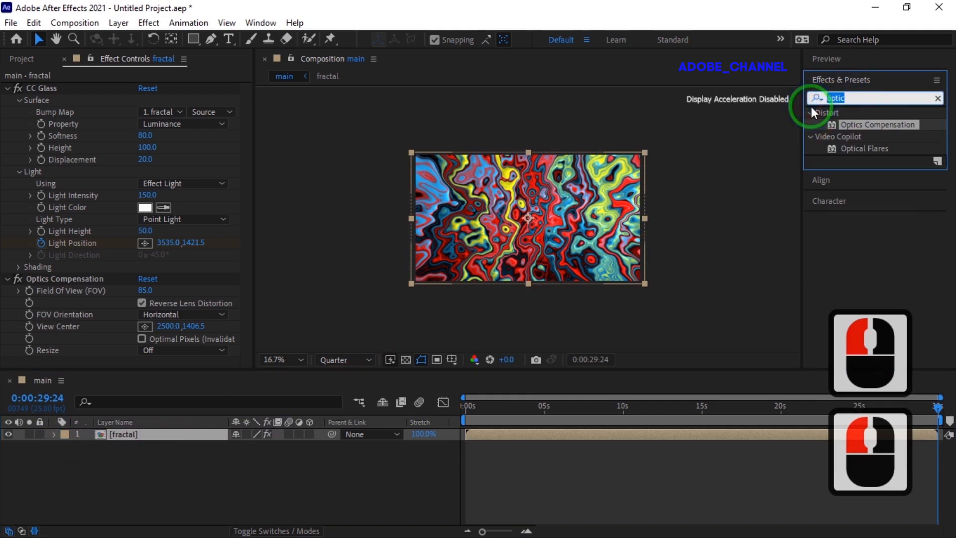
type("cc s")
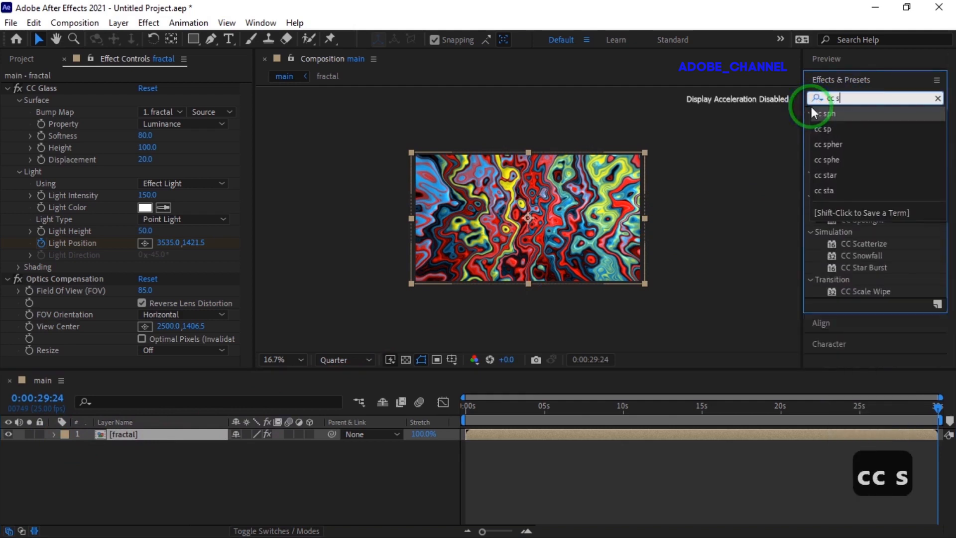
type("ph")
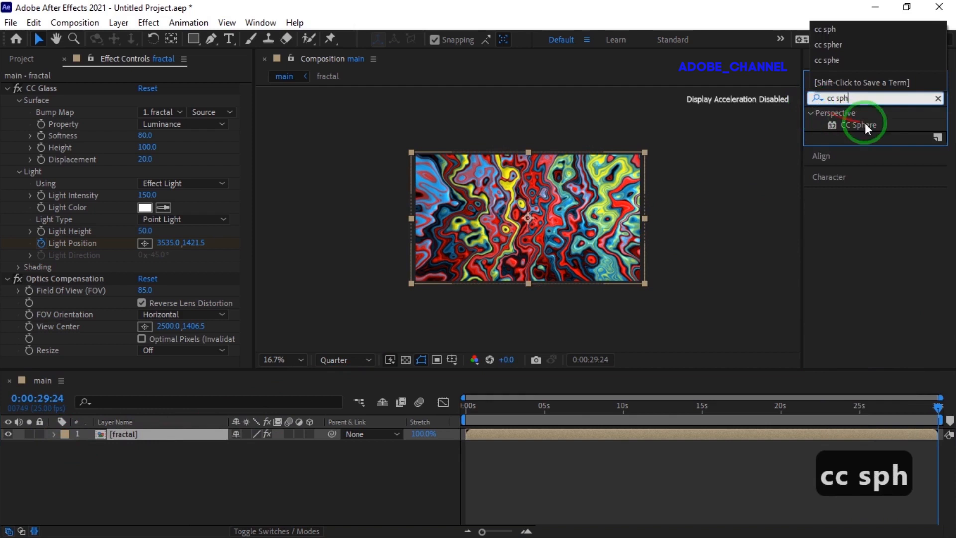
double_click(868, 125)
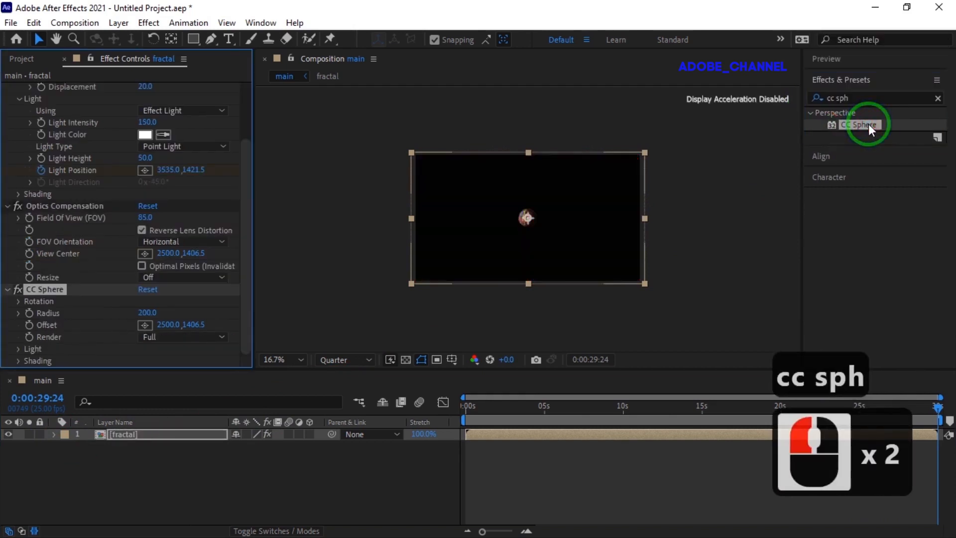
Step: Set CC Sphere's Radius to 850
scroll(556, 221, "up", 2)
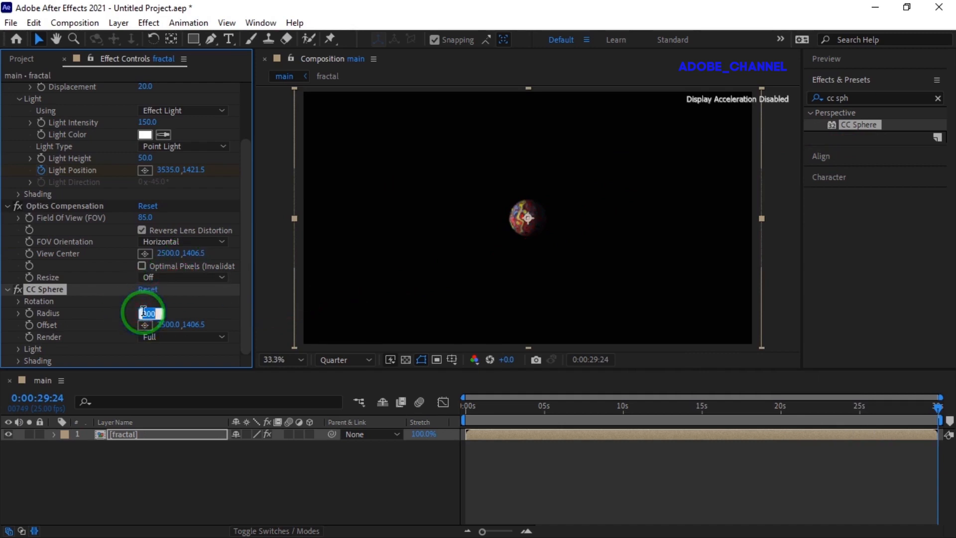
type("850")
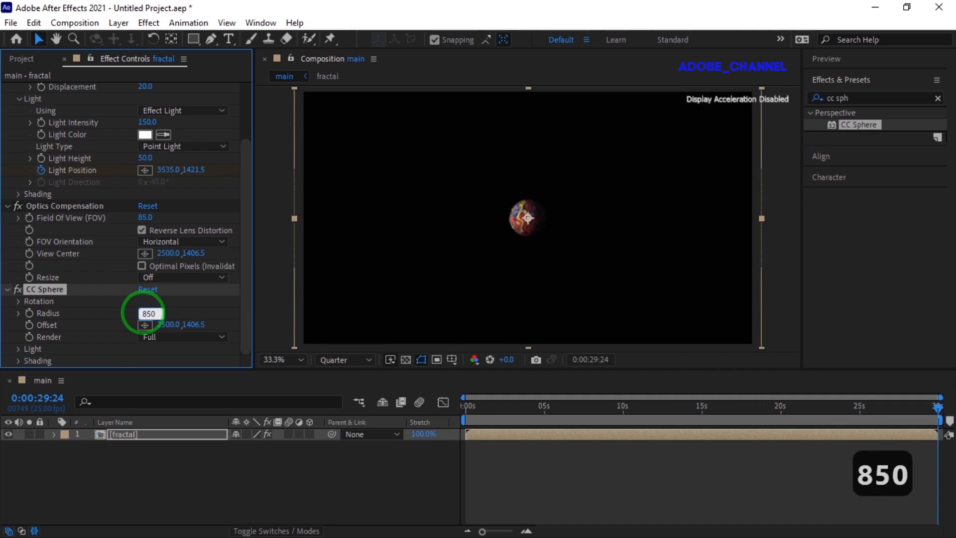
key("Return")
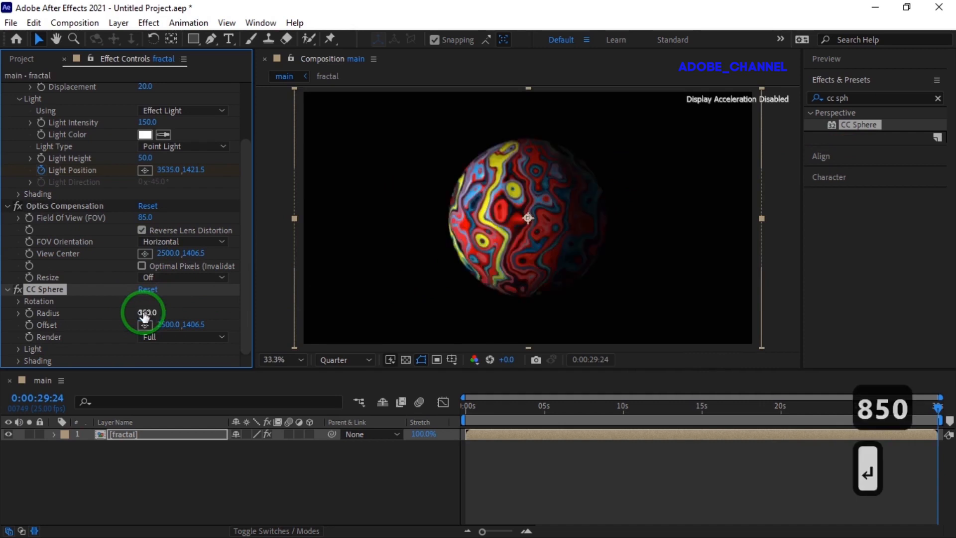
Step: Open CC Sphere's Light settings and set Light Height to 100
left_click(19, 349)
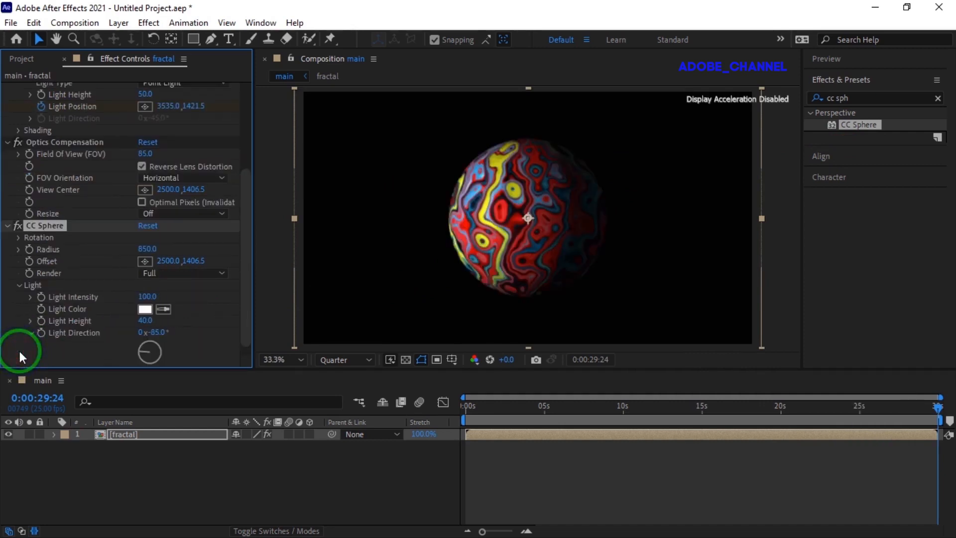
left_click(144, 321)
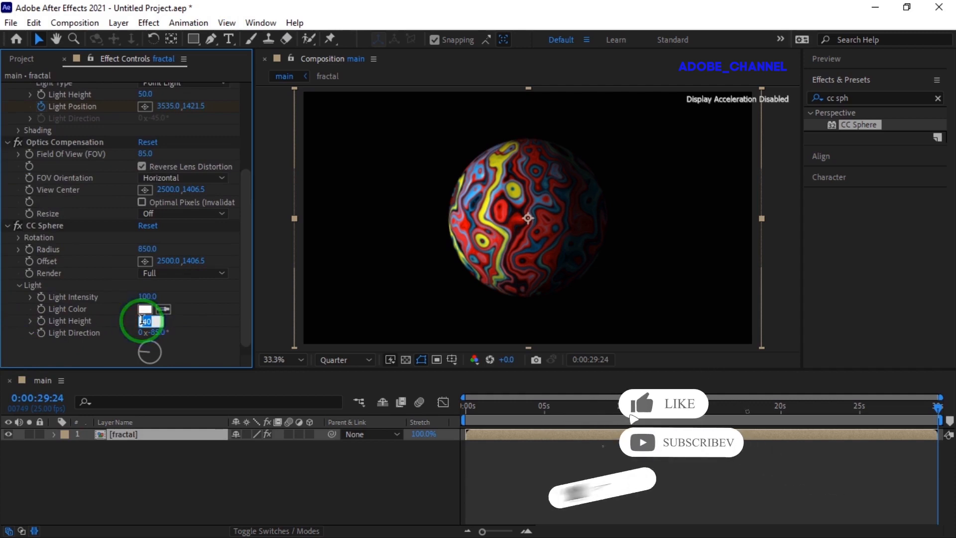
type("100")
key("Return")
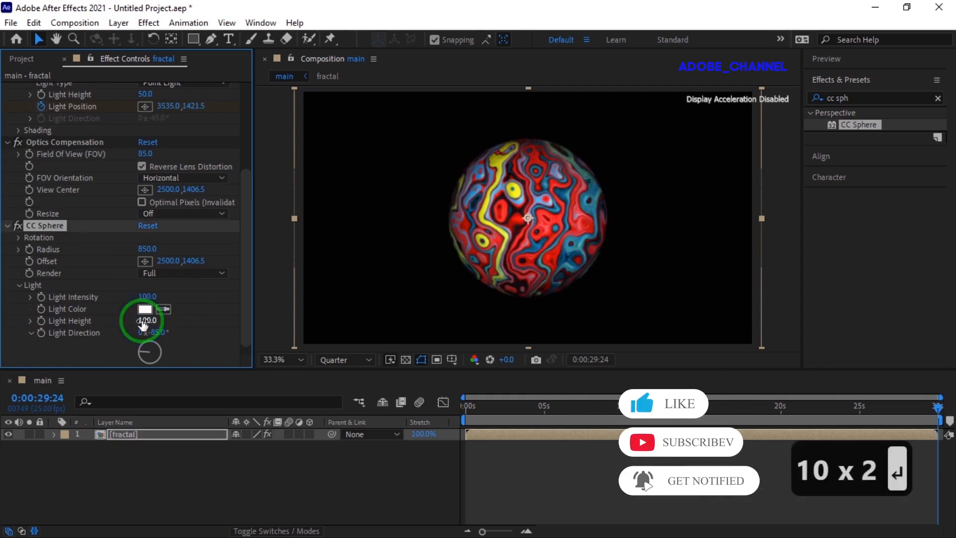
Step: Add the expression time*10 to CC Sphere's Rotation Y so the sphere spins
left_click(18, 238)
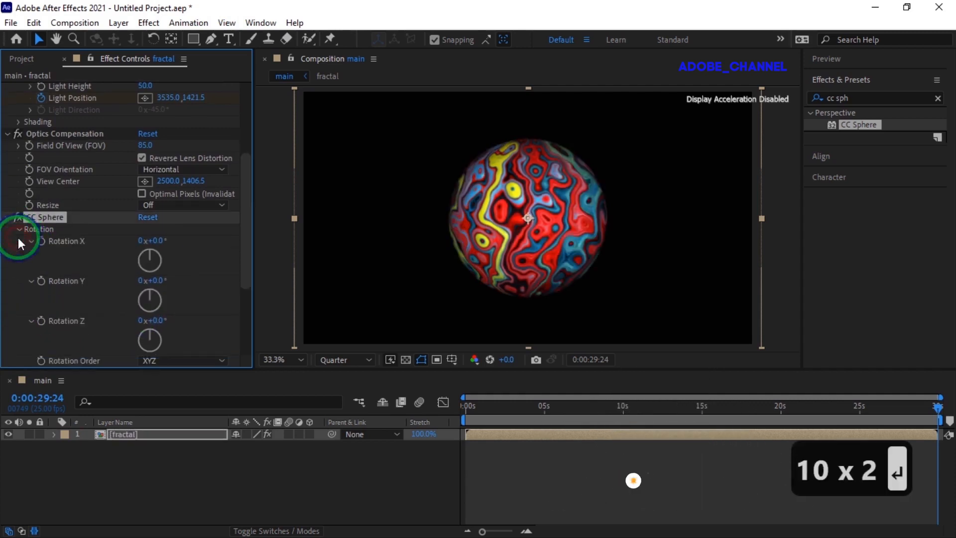
left_click(40, 281, "alt")
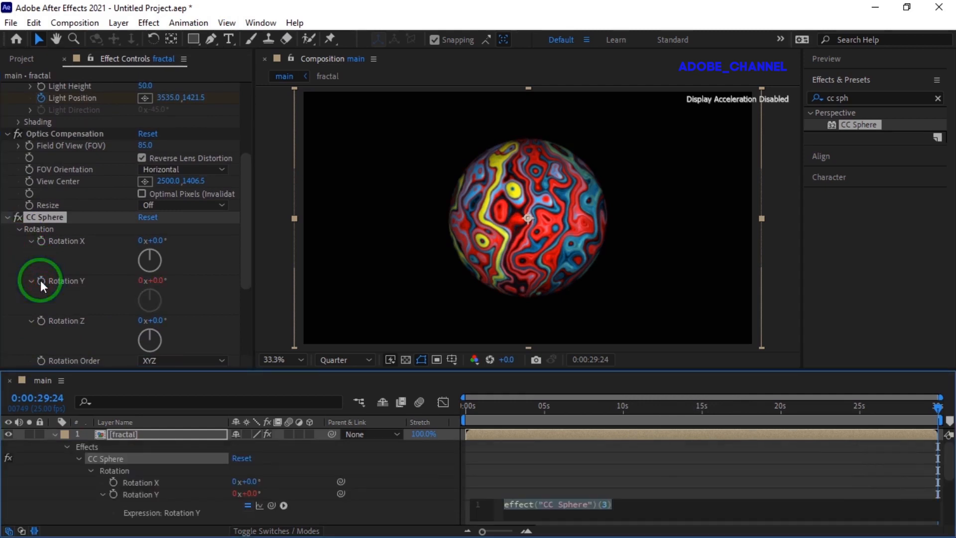
type("time")
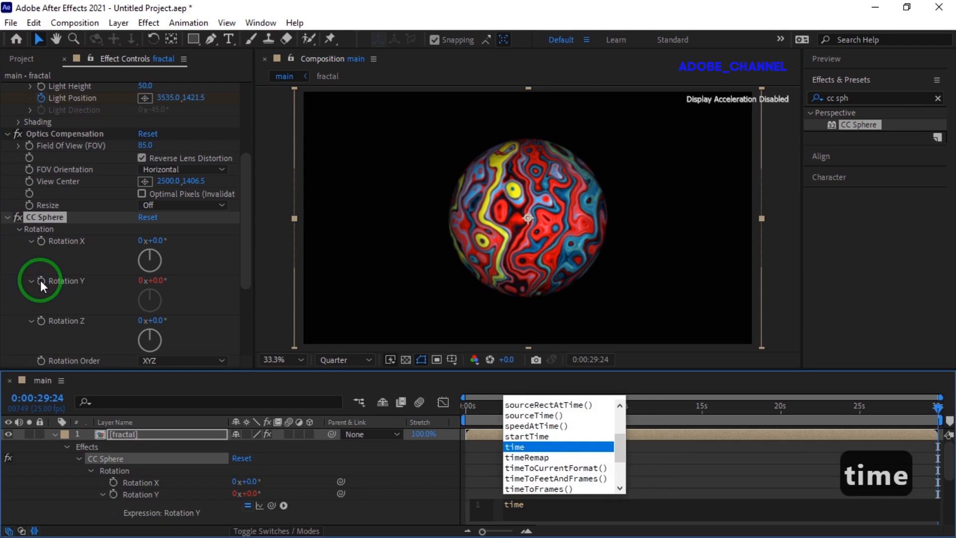
type("*10")
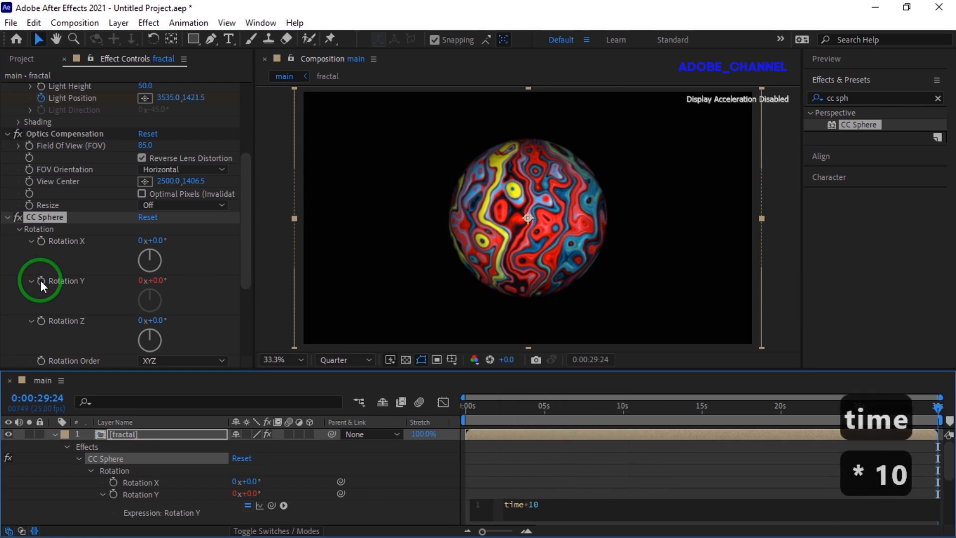
key("KP_Enter")
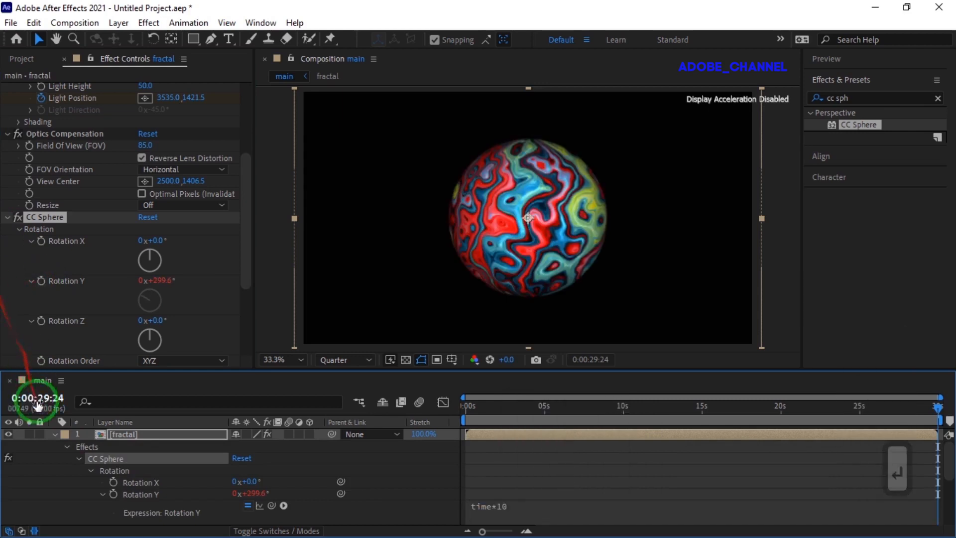
Step: Create a new solid layer named bg in the main composition
left_click(54, 435)
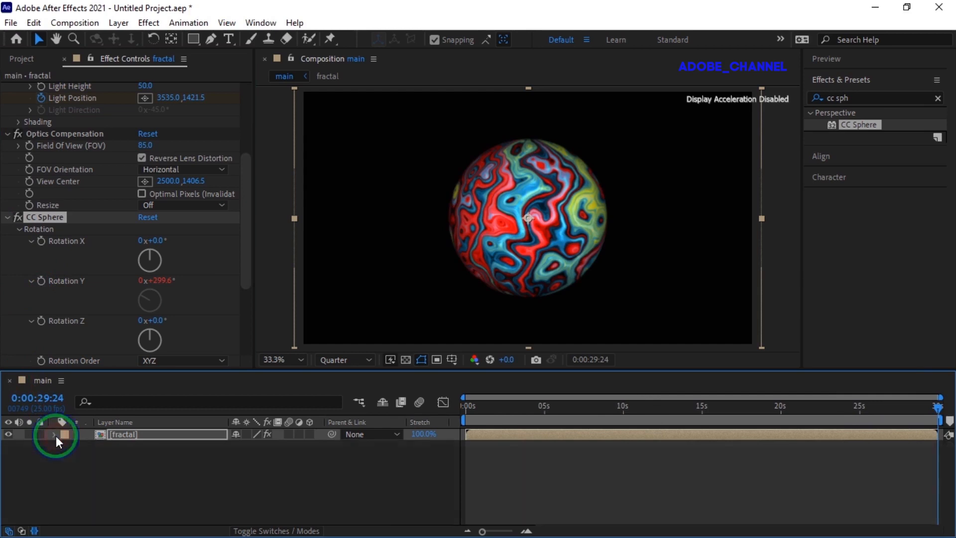
right_click(187, 460)
mouse_move(313, 302)
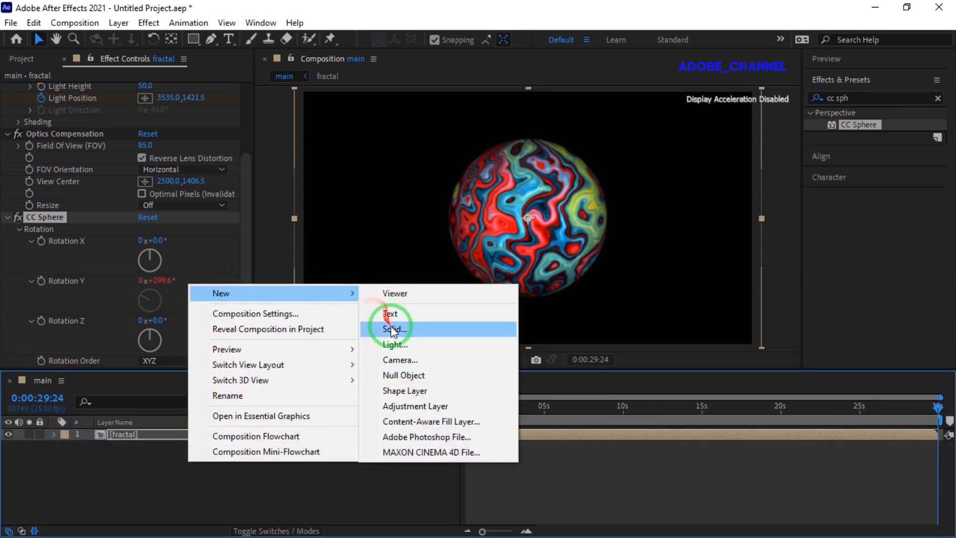
left_click(392, 327)
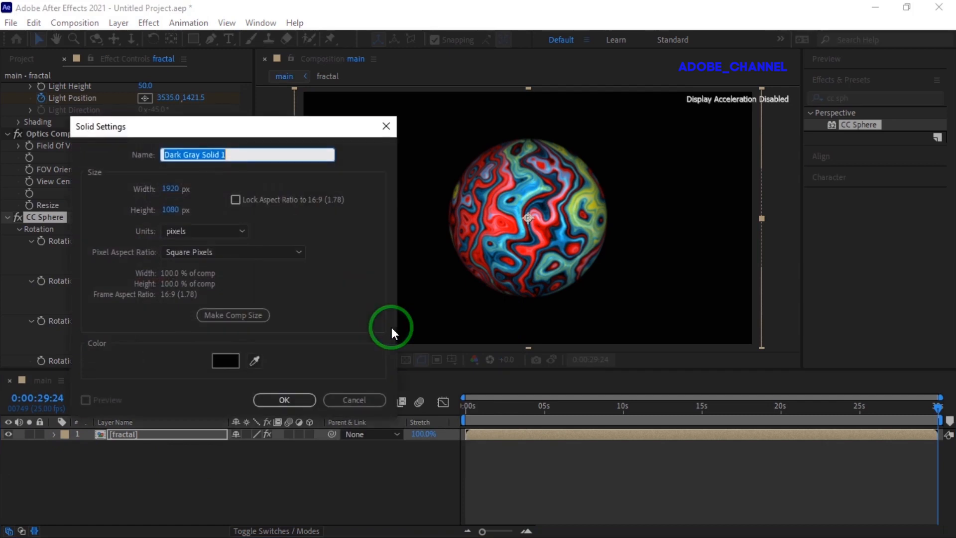
type("bg")
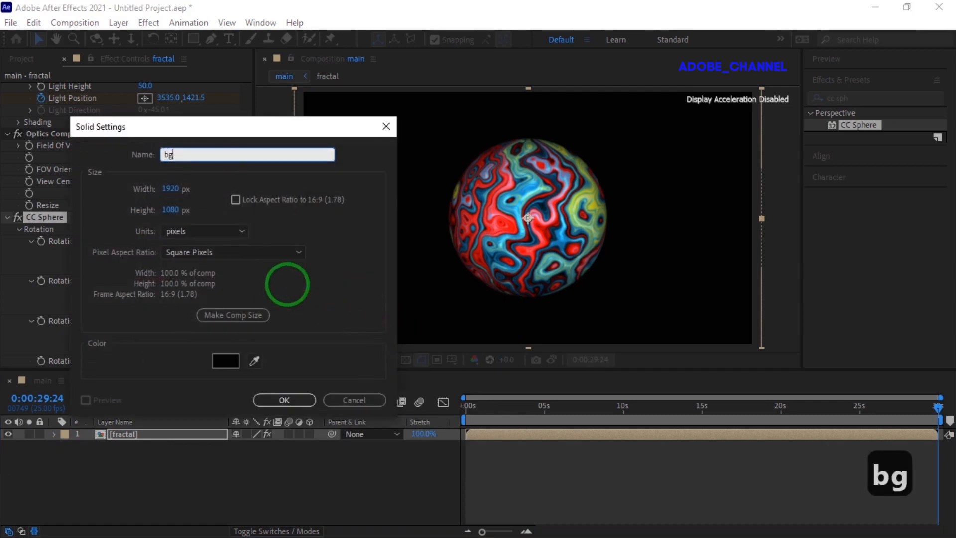
key("Return")
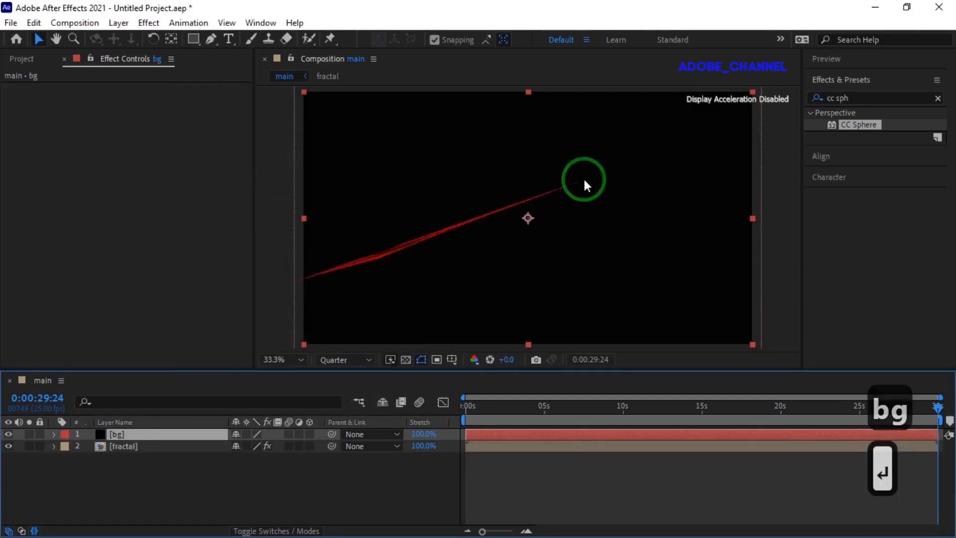
Step: Search the effects library for ramp and apply Gradient Ramp to the bg layer
left_click(814, 100)
left_click(815, 99)
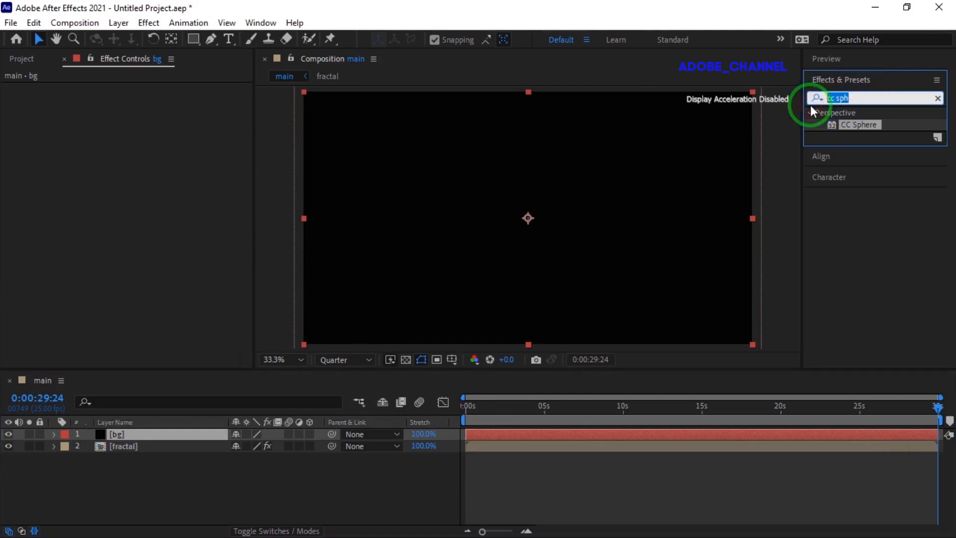
type("ramp")
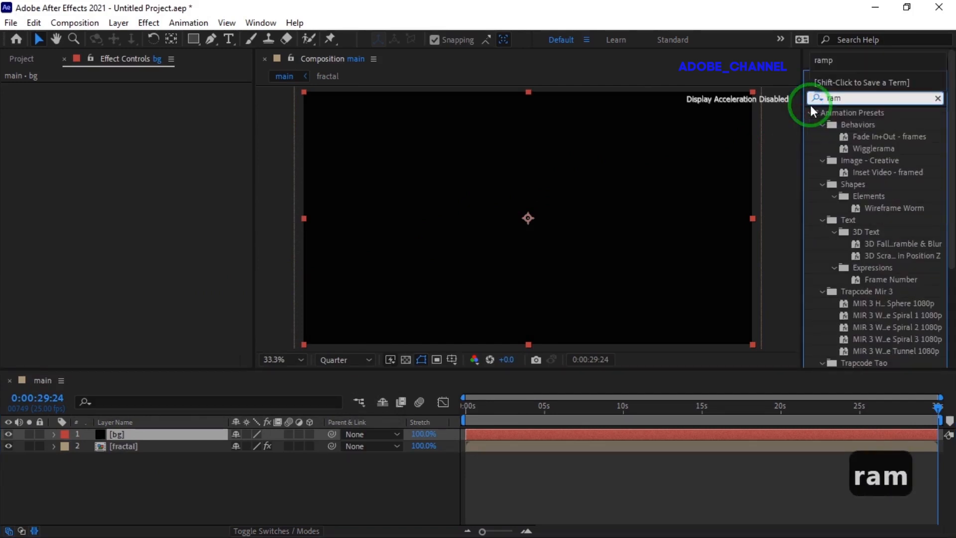
double_click(883, 128)
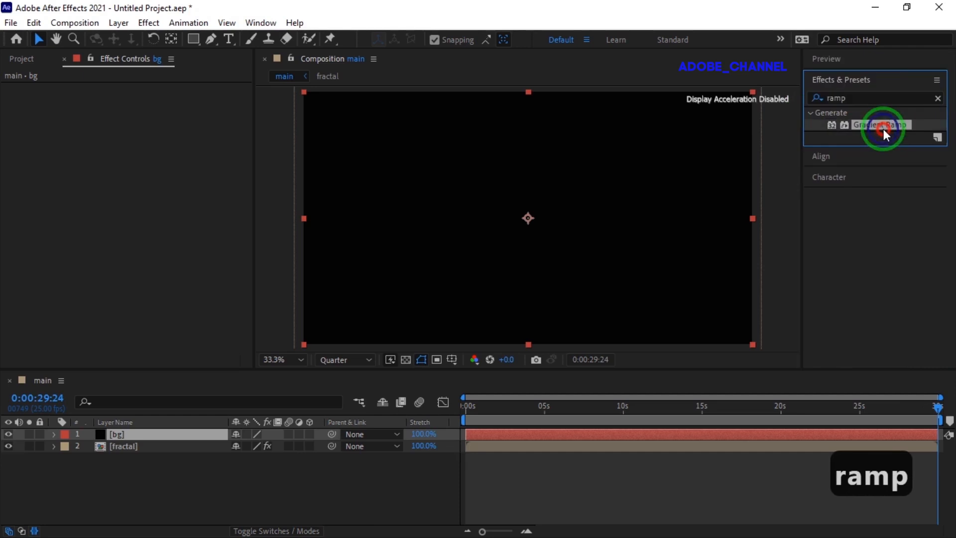
left_click_drag(882, 130, 159, 125)
Step: Set the Gradient Ramp Start Color to #0ADDD6 and the End Color to black
left_click(144, 113)
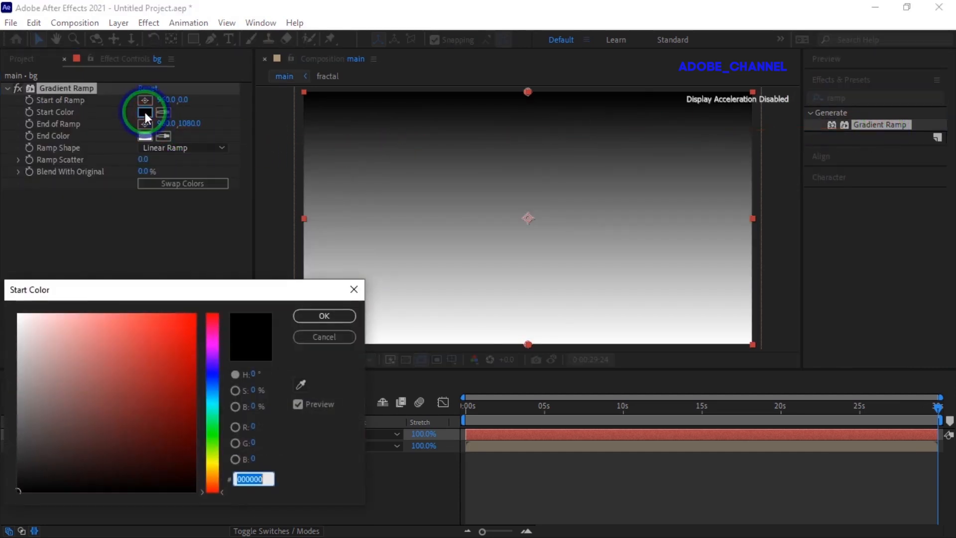
type("0A")
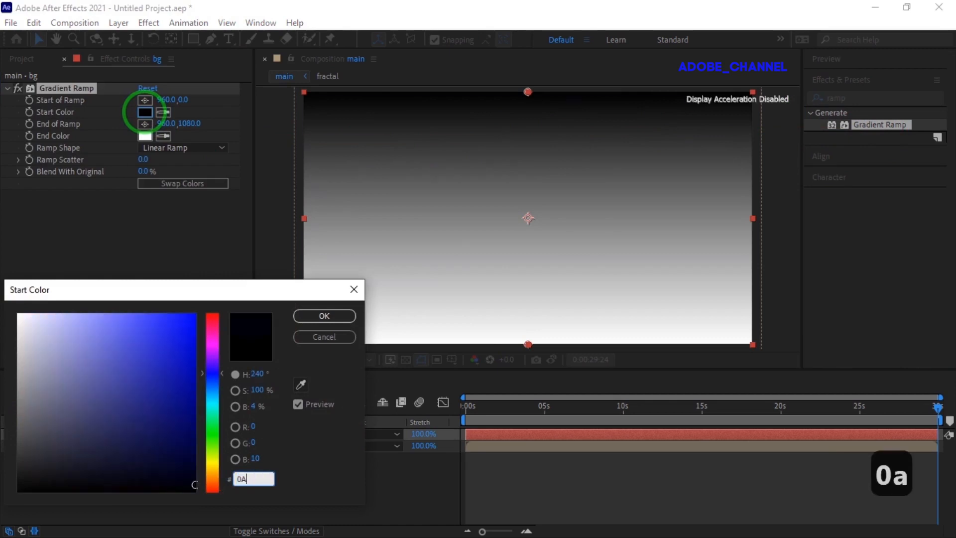
type("DDD6")
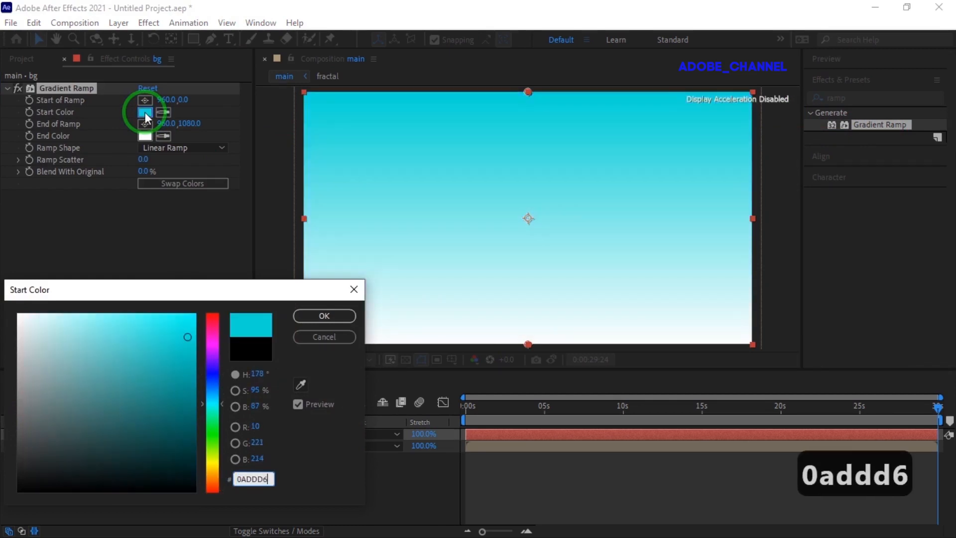
left_click(324, 315)
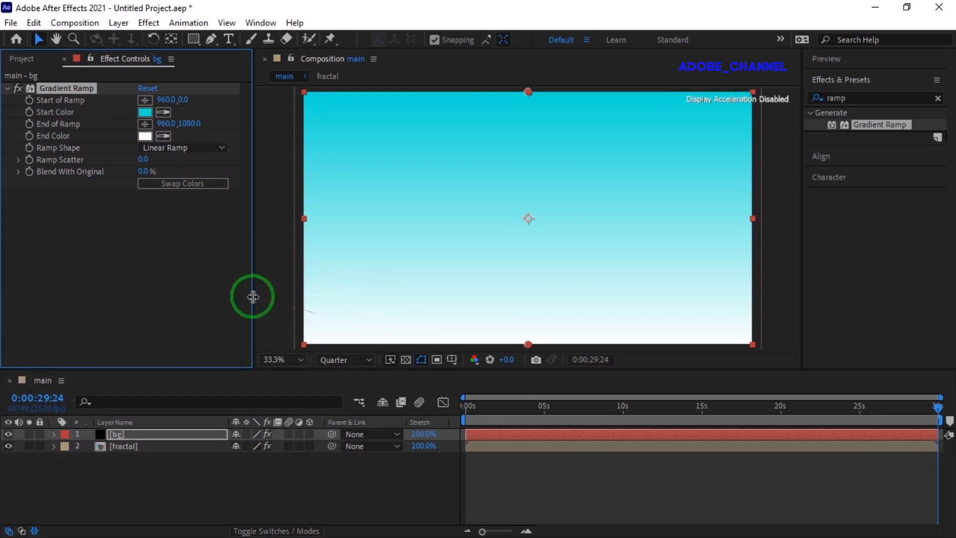
left_click(146, 136)
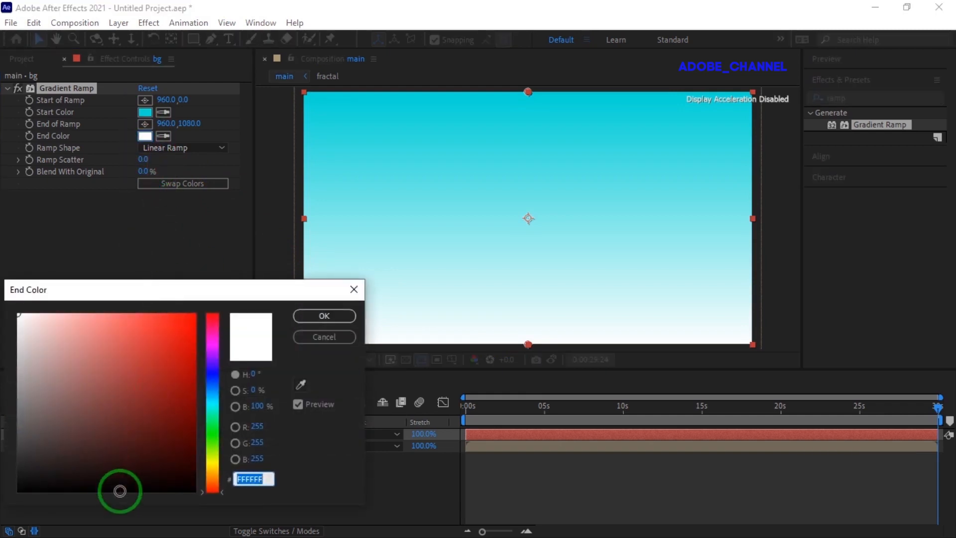
left_click(120, 492)
left_click(324, 315)
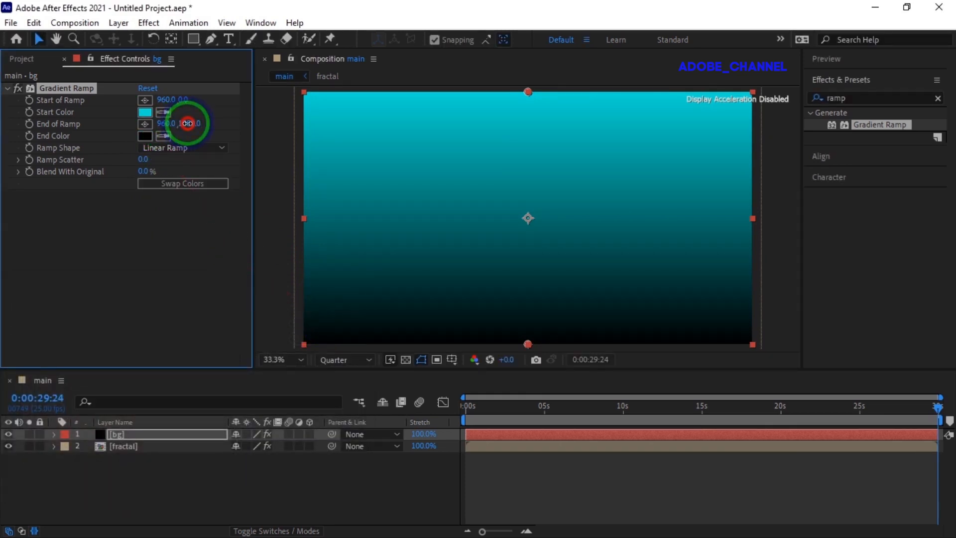
Step: Set the gradient's End of Ramp to about 978, 1322
left_click_drag(190, 124, 339, 131)
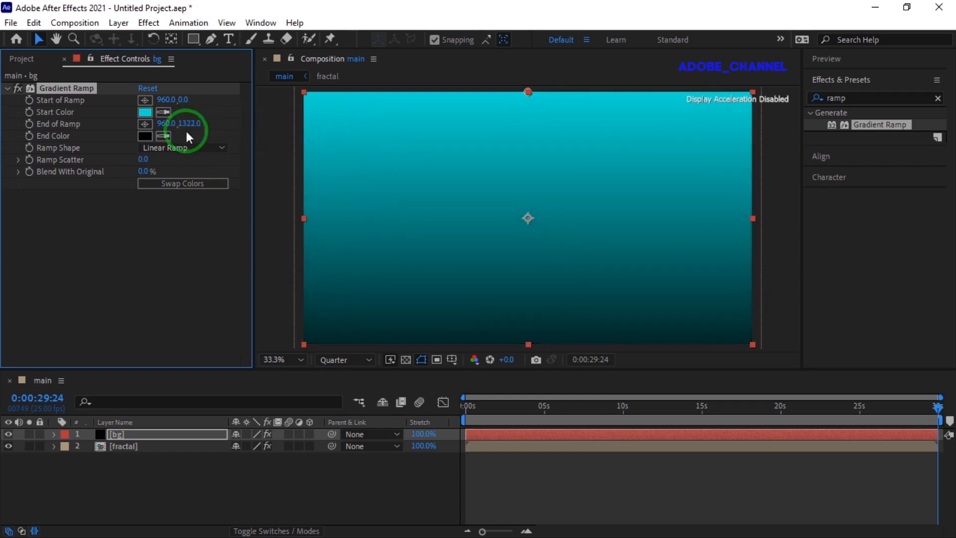
left_click_drag(165, 124, 177, 126)
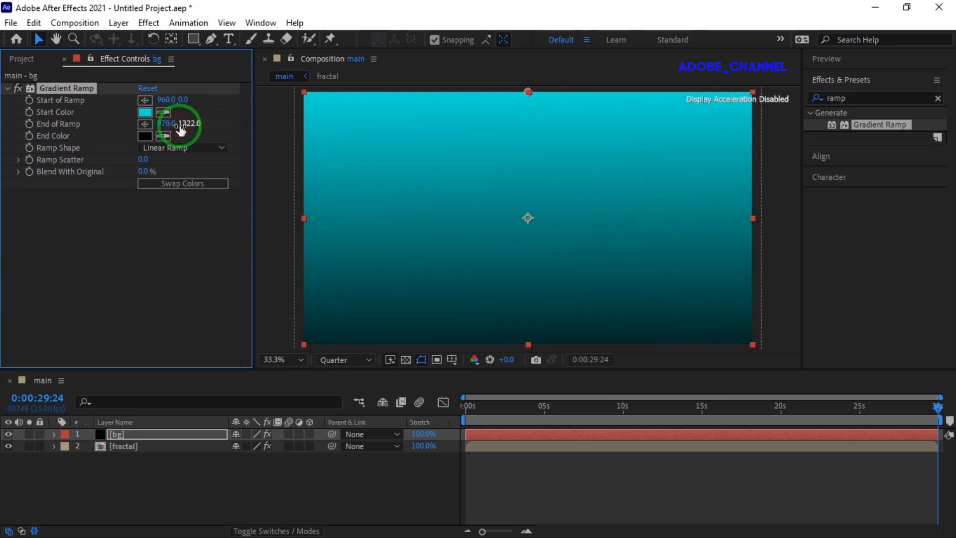
Step: Move the bg layer beneath the fractal layer and preview the animation from the start
left_click_drag(166, 434, 171, 465)
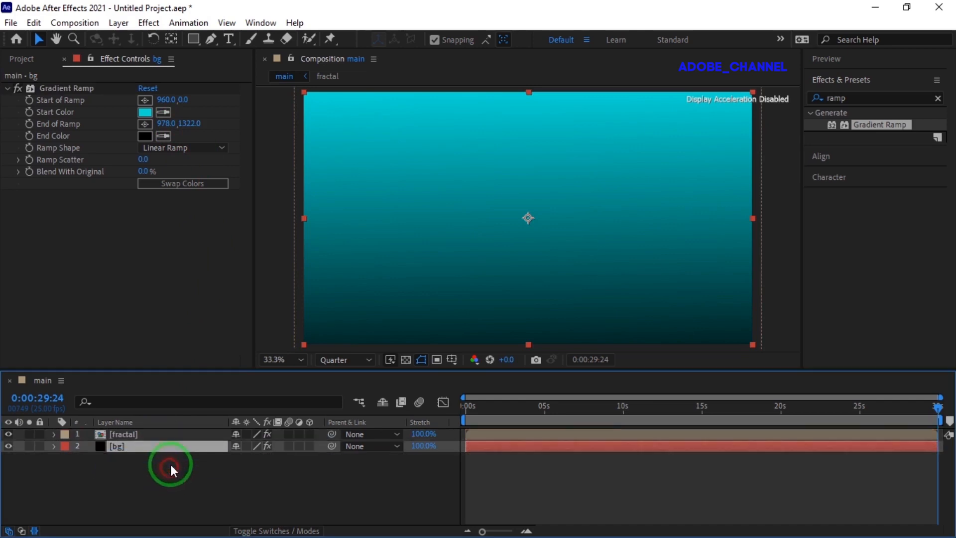
left_click(466, 406)
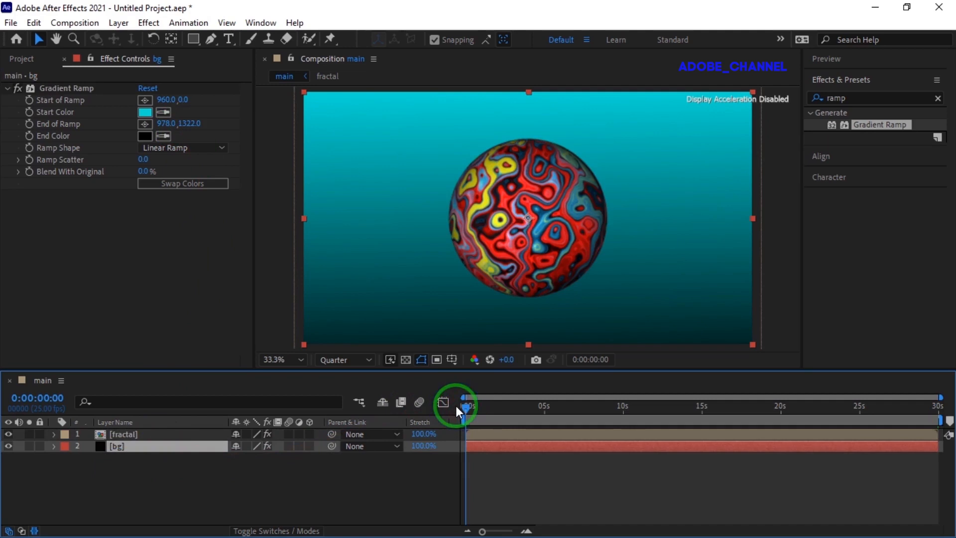
left_click(876, 59)
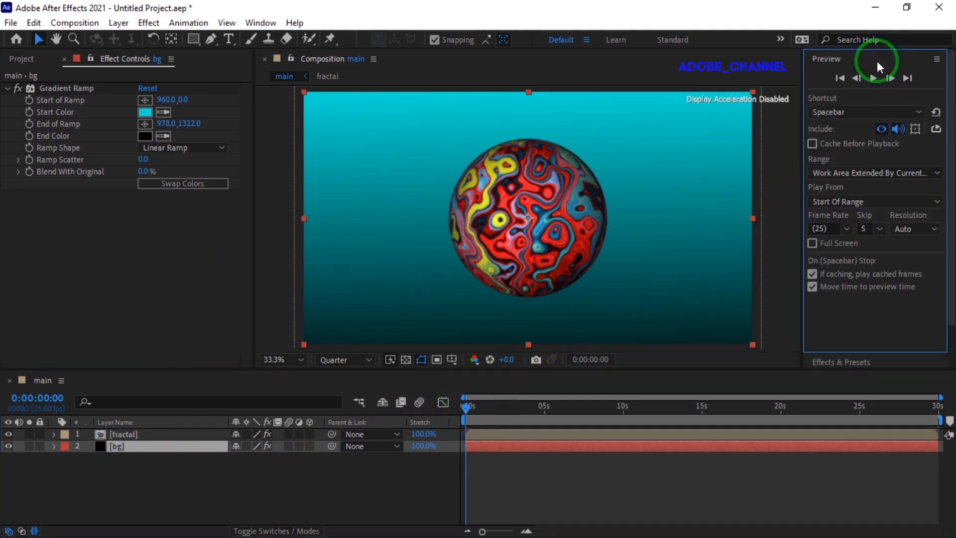
left_click(871, 78)
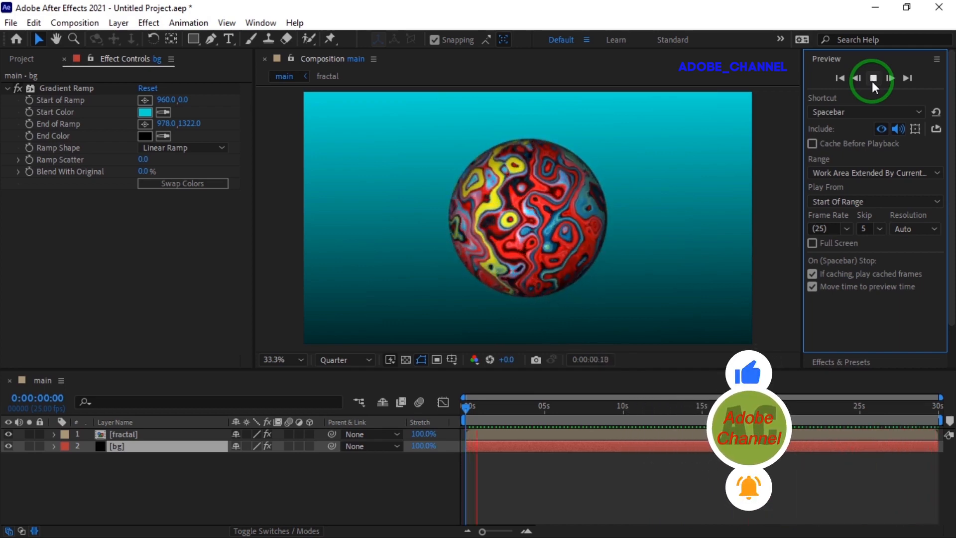
left_click(872, 78)
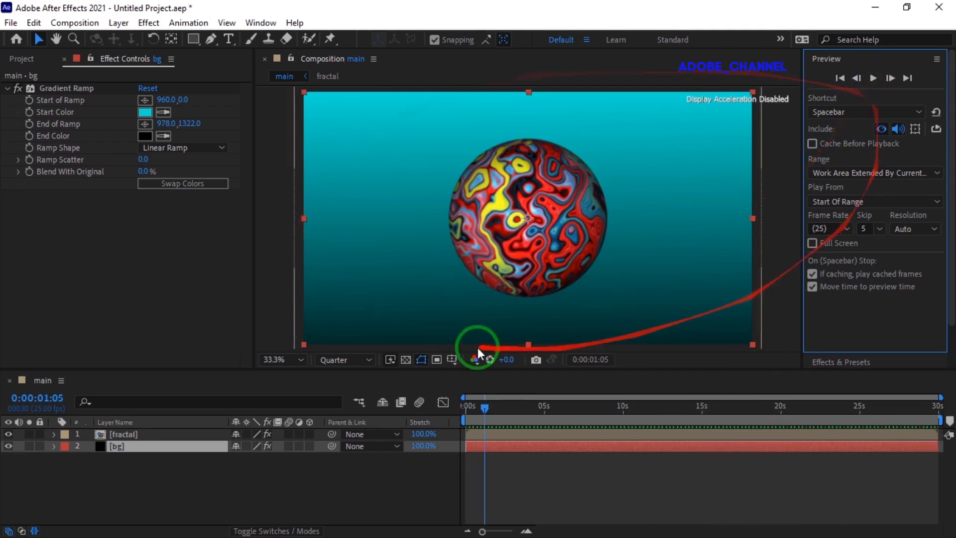